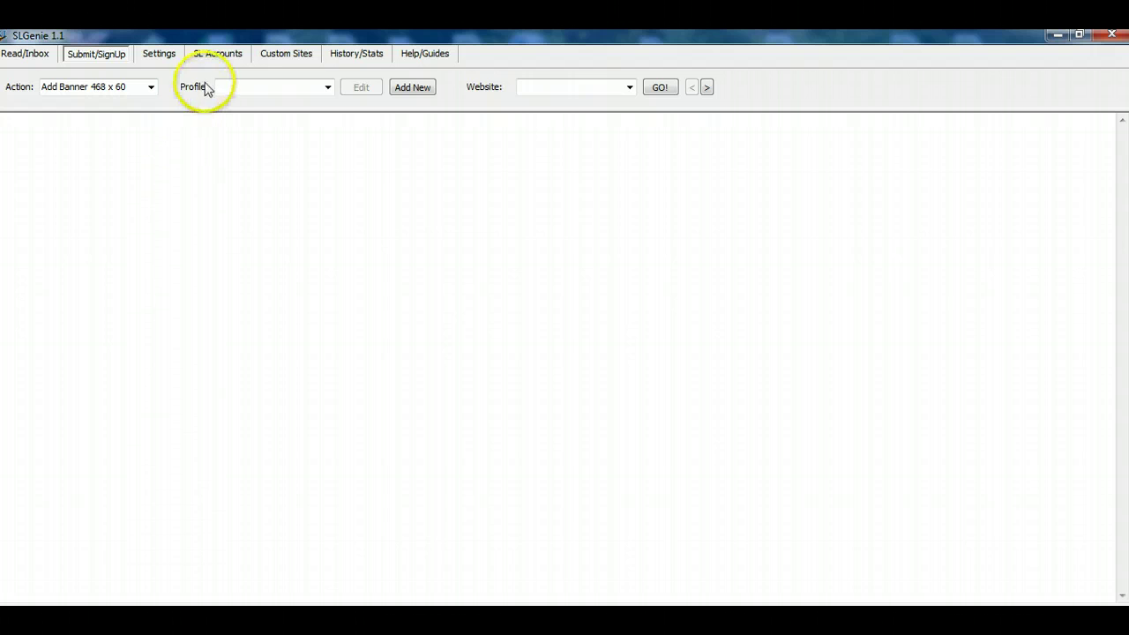
- Show the SL Accounts table of safelist sites
{"action": "left_click", "coordinate": [224, 58]}
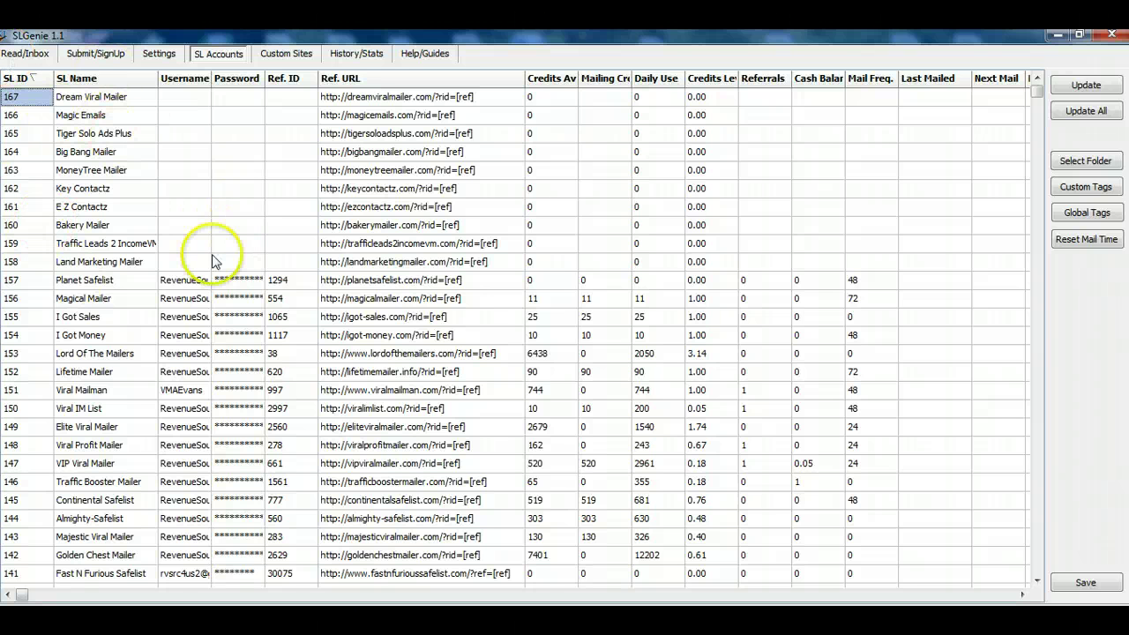
- Switch to the Custom Sites table and sort it by Site ID in ascending order
{"action": "left_click", "coordinate": [289, 55]}
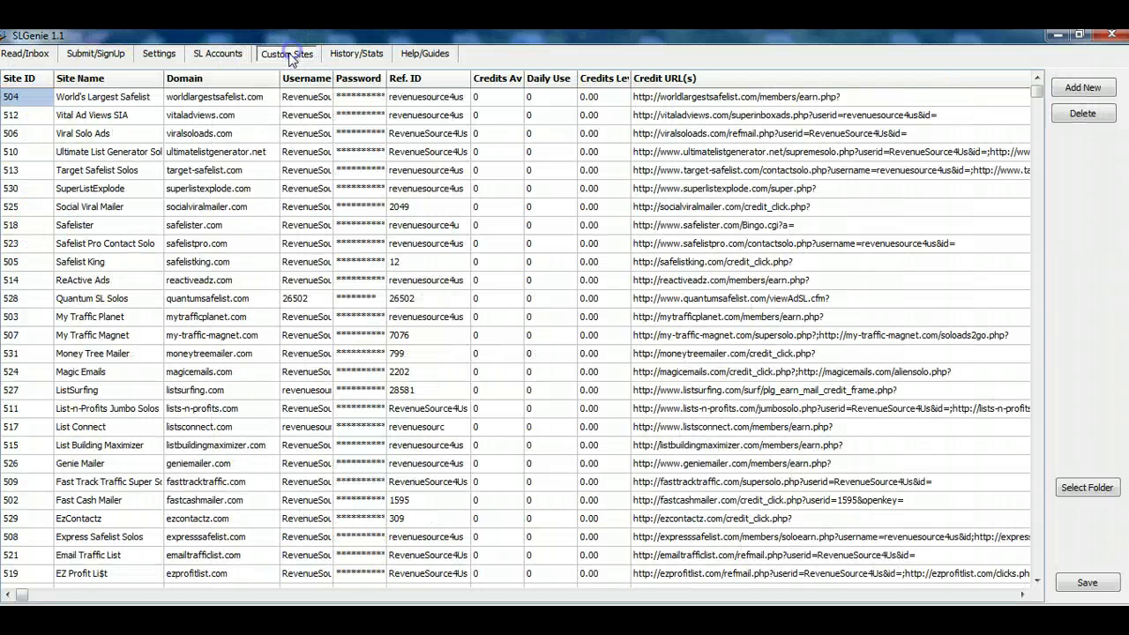
{"action": "left_click", "coordinate": [1037, 564]}
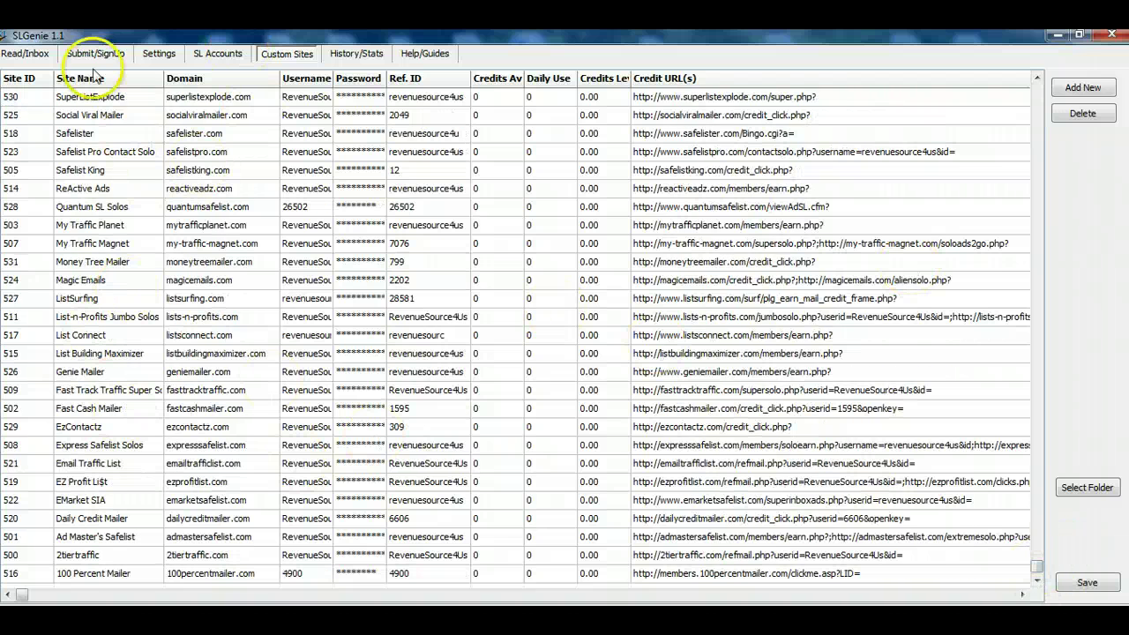
{"action": "left_click", "coordinate": [24, 78]}
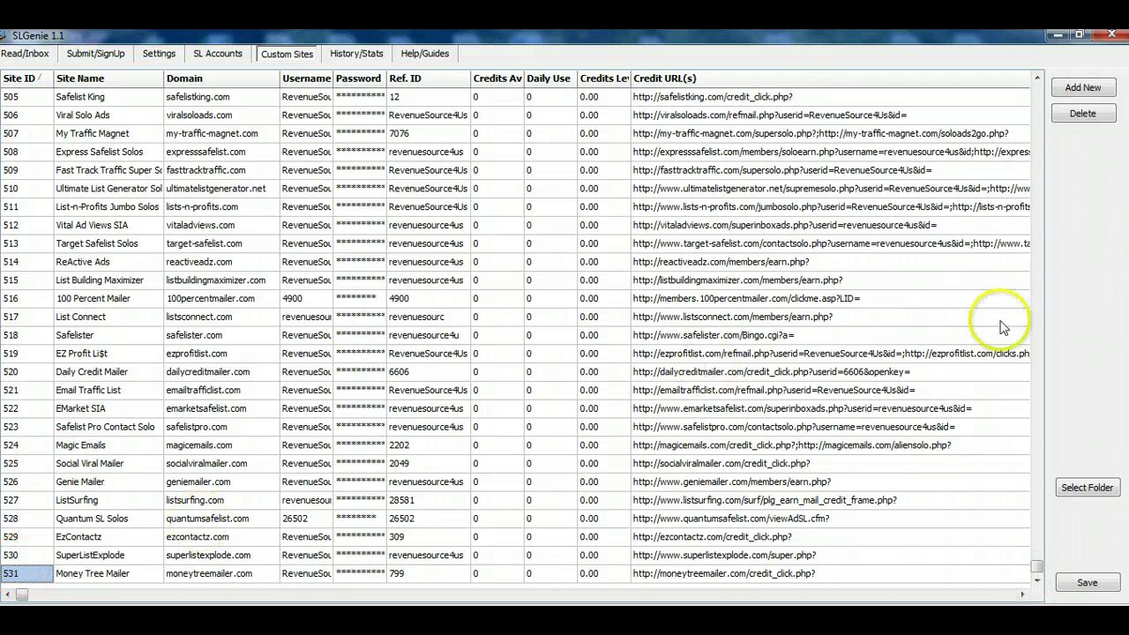
{"action": "left_click", "coordinate": [1037, 133]}
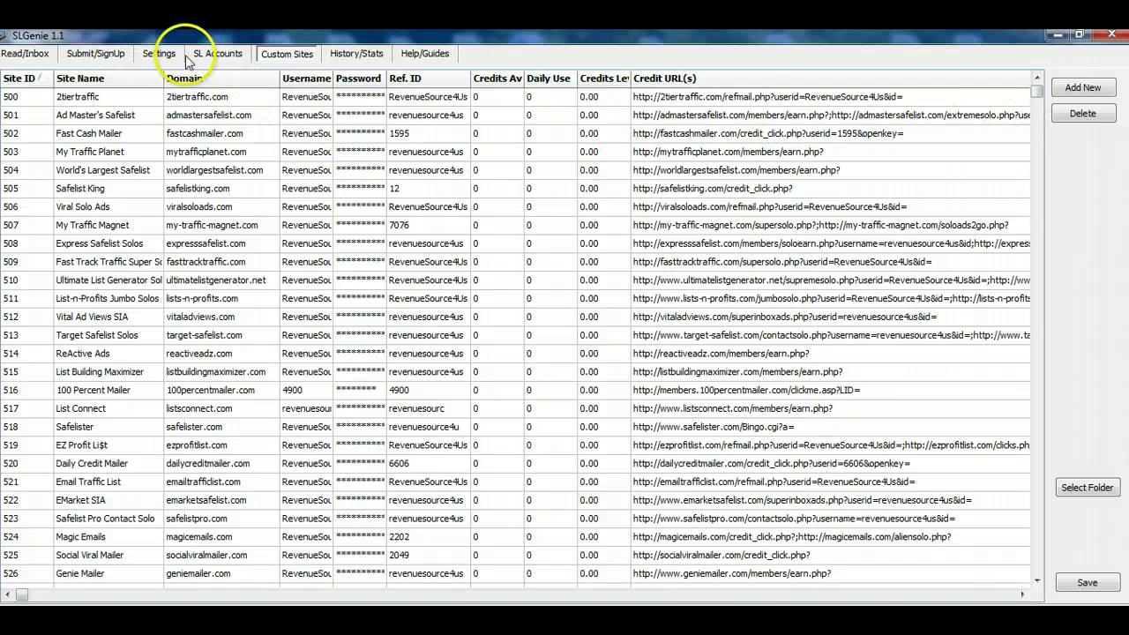
{"action": "left_click", "coordinate": [284, 56]}
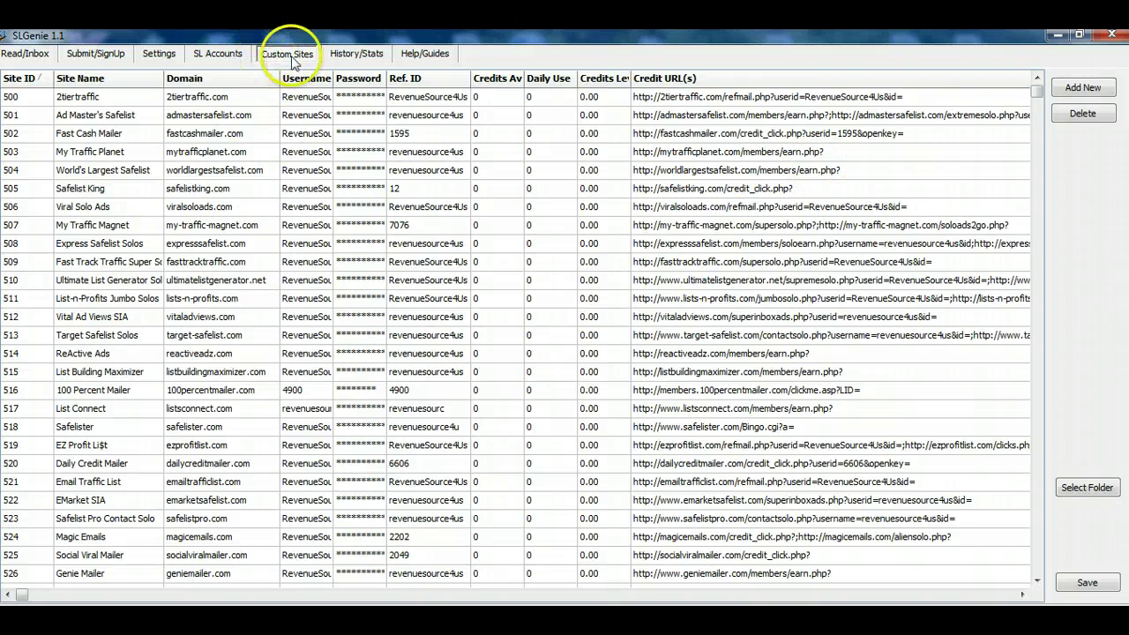
- Add new custom site row 532, select its Site Name cell, and bring up the ViralBuzzAds members page
{"action": "left_click", "coordinate": [1082, 89]}
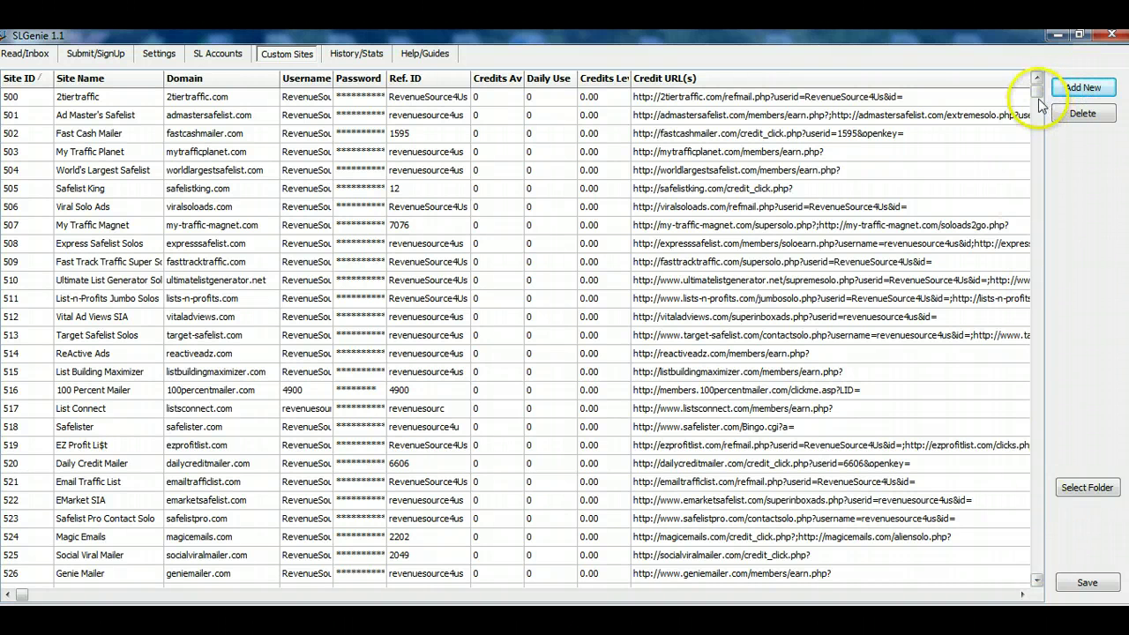
{"action": "left_click_drag", "start_coordinate": [1050, 570], "coordinate": [1051, 572]}
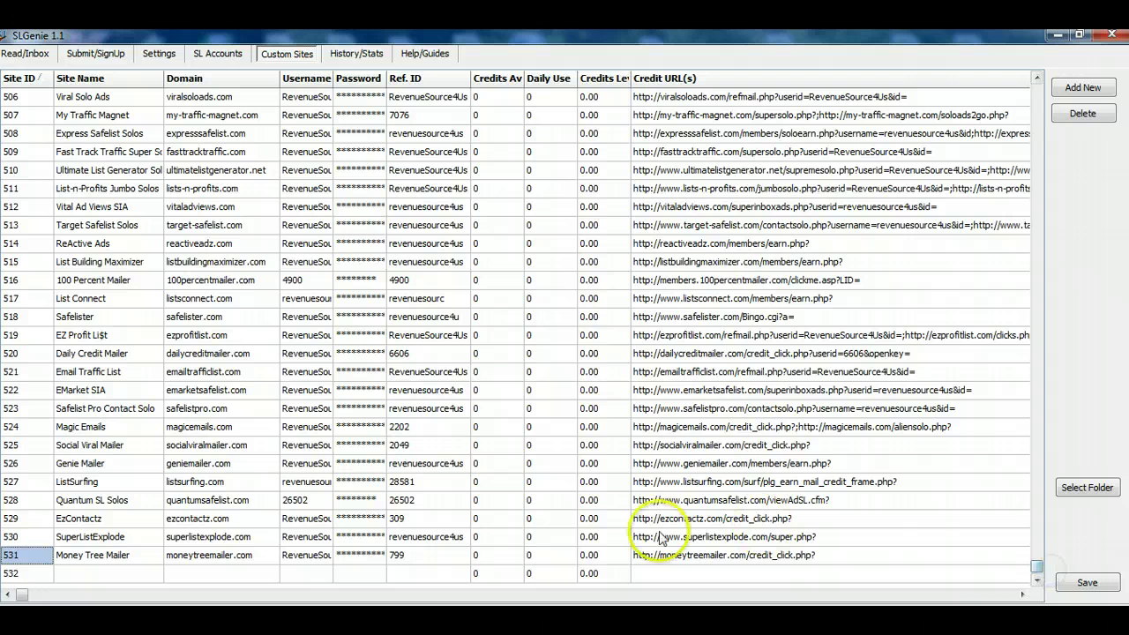
{"action": "left_click", "coordinate": [91, 573]}
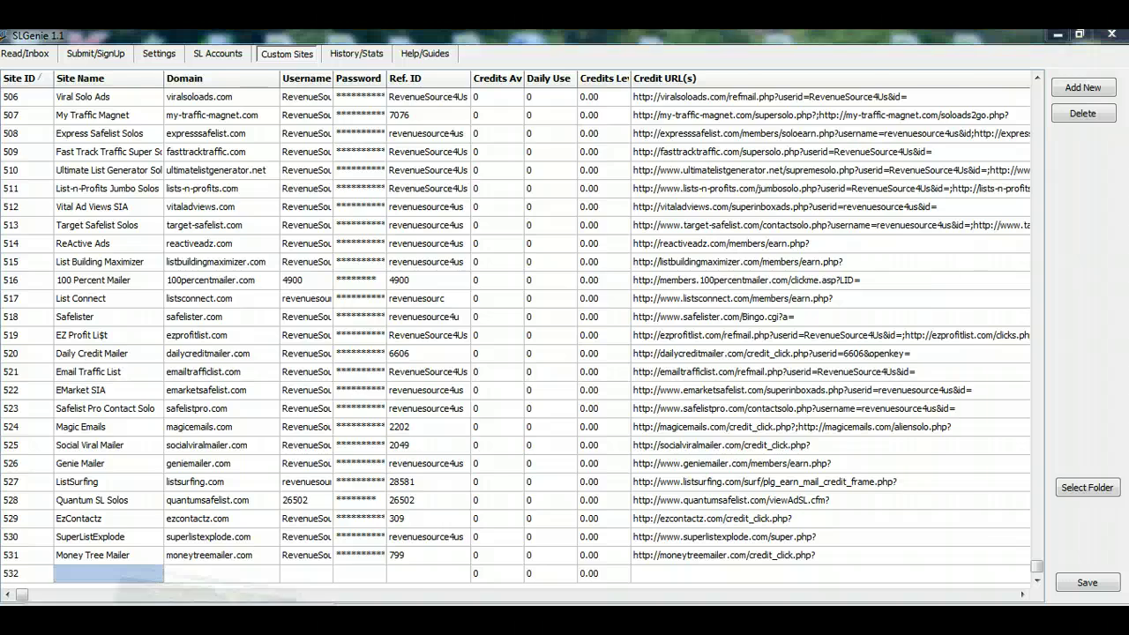
{"action": "left_click", "coordinate": [234, 586]}
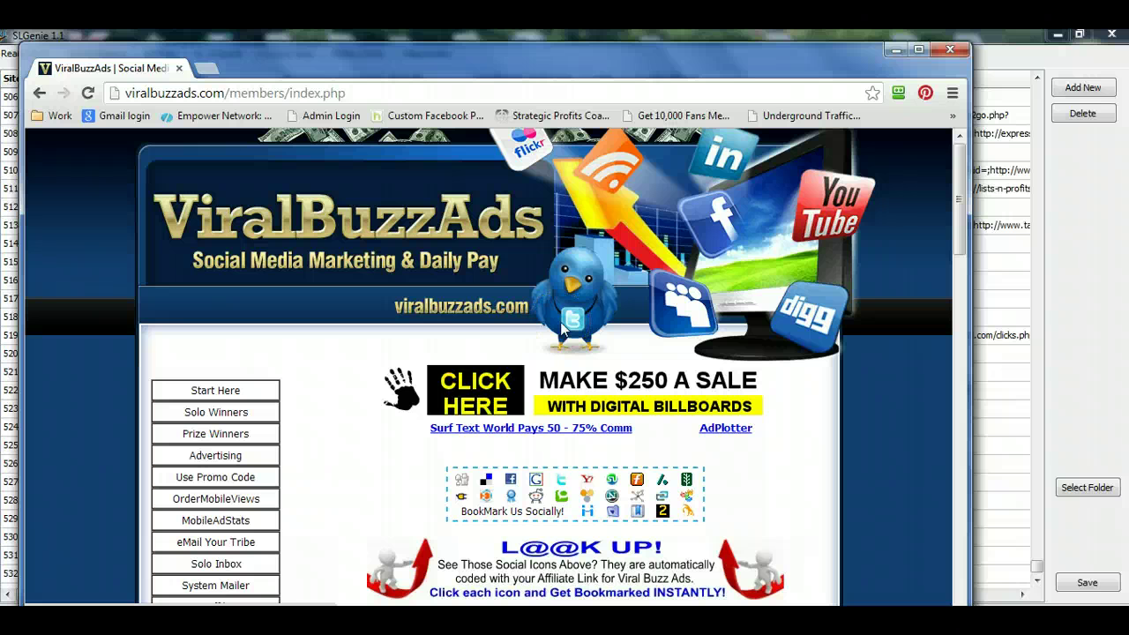
- Minimize the ViralBuzzAds browser window to get back to SLGenie's Custom Sites table
{"action": "left_click", "coordinate": [481, 430]}
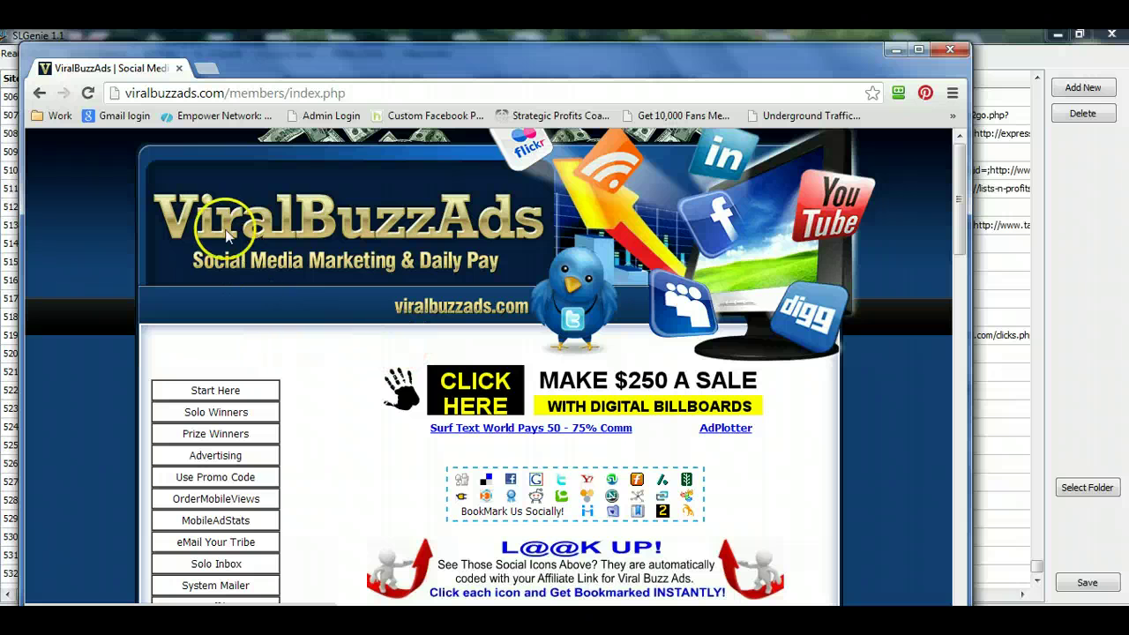
{"action": "left_click", "coordinate": [895, 49]}
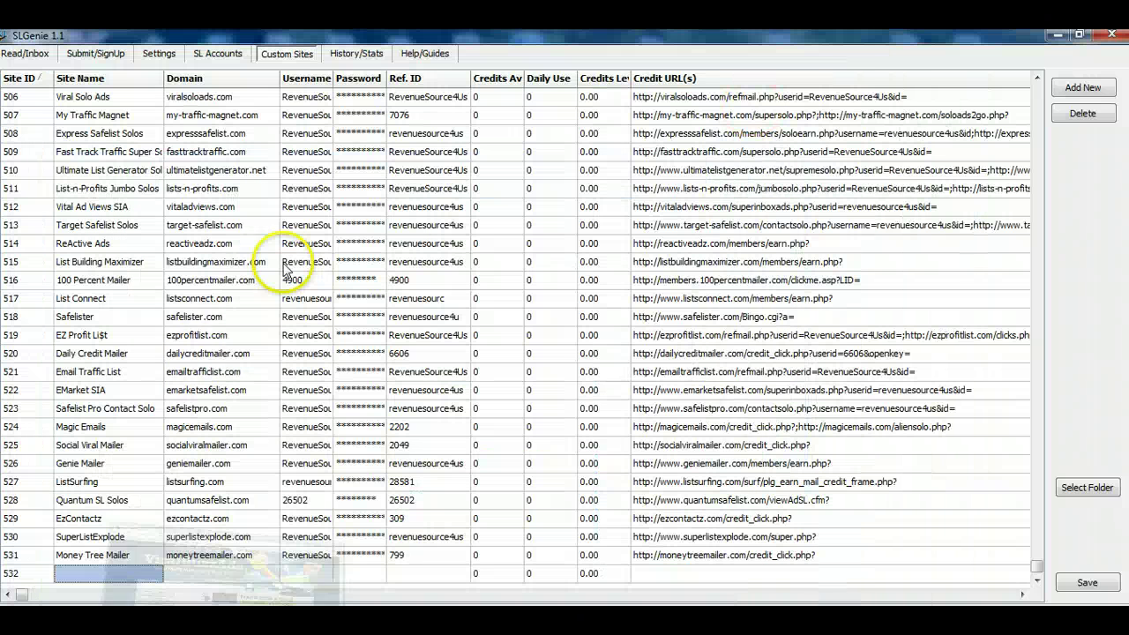
- Enter 'Viral Buzz Ads' as row 532's Site Name and move to its Domain cell
{"action": "left_click", "coordinate": [109, 571]}
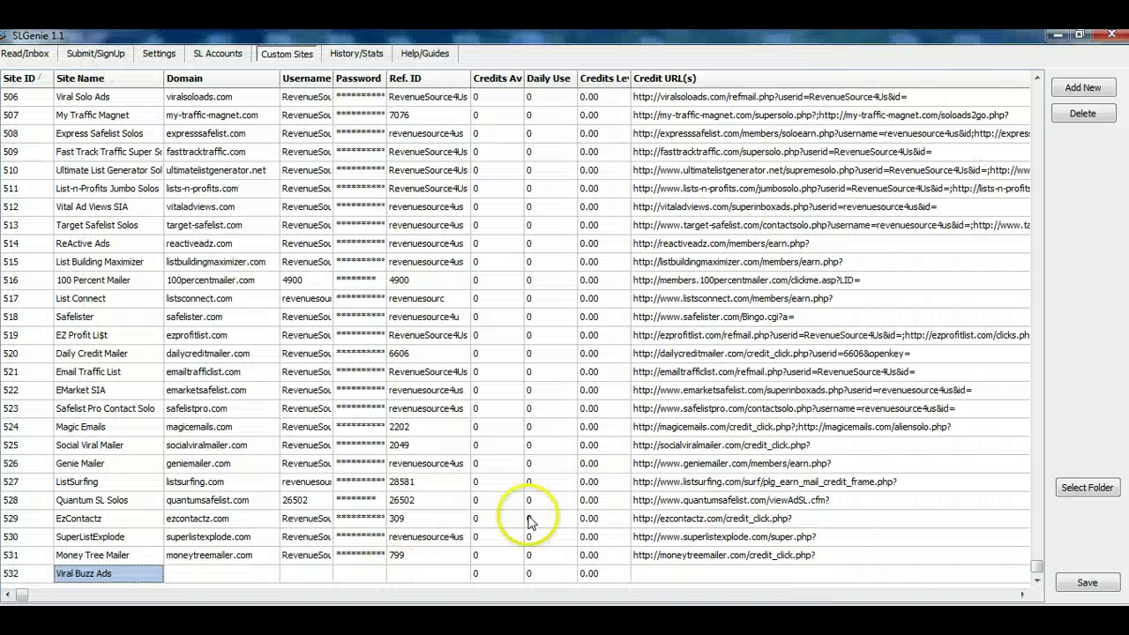
{"action": "left_click", "coordinate": [236, 575]}
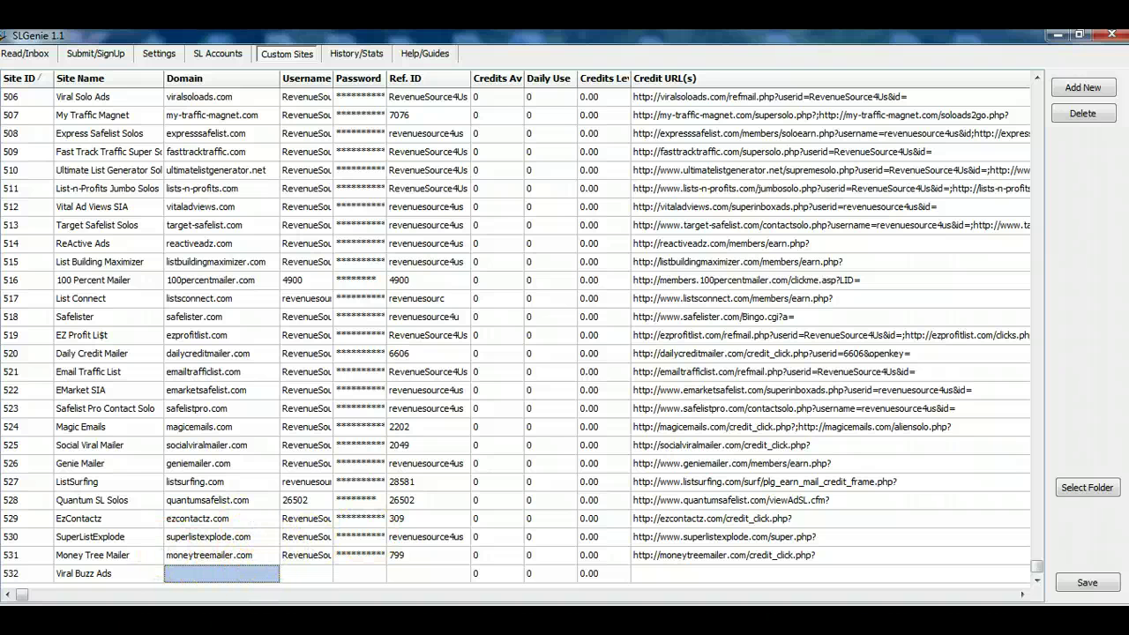
- Copy the viralbuzzads.com domain from Excel's B1 login URL into row 532's Domain
{"action": "key", "text": "alt+Tab"}
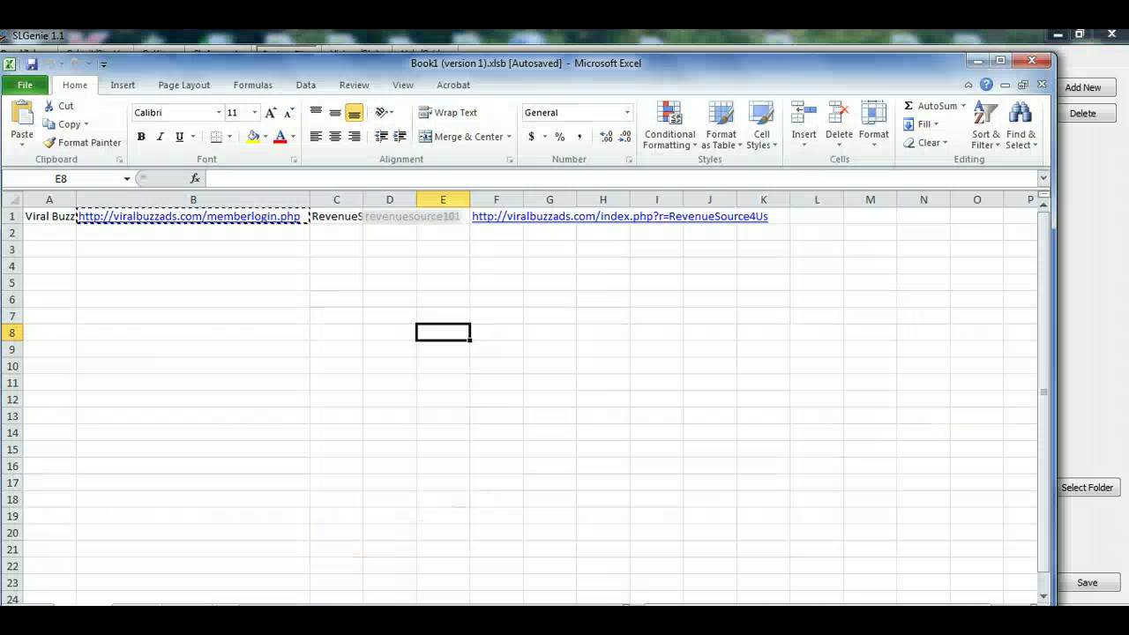
{"action": "left_click", "coordinate": [241, 279]}
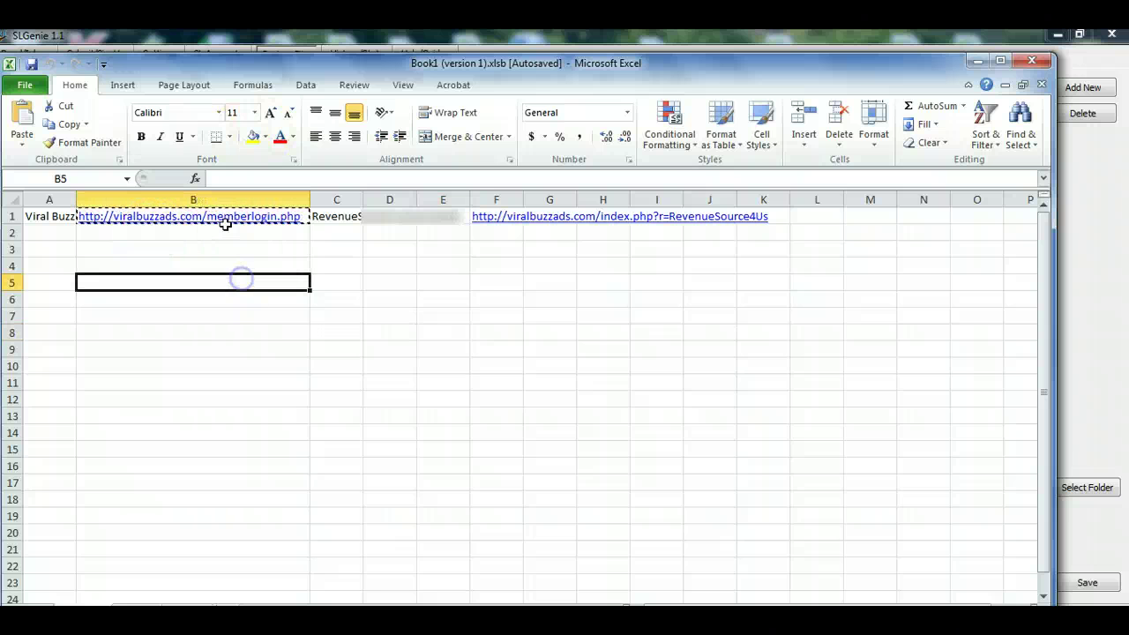
{"action": "left_click", "coordinate": [226, 226]}
{"action": "left_click", "coordinate": [229, 217]}
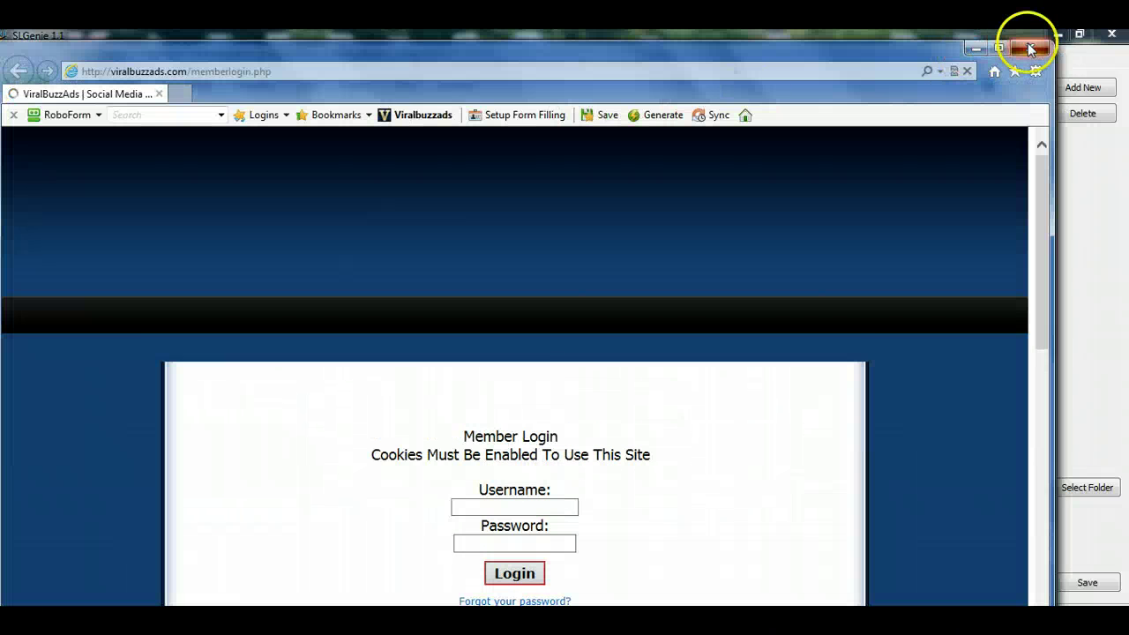
{"action": "left_click", "coordinate": [1020, 39]}
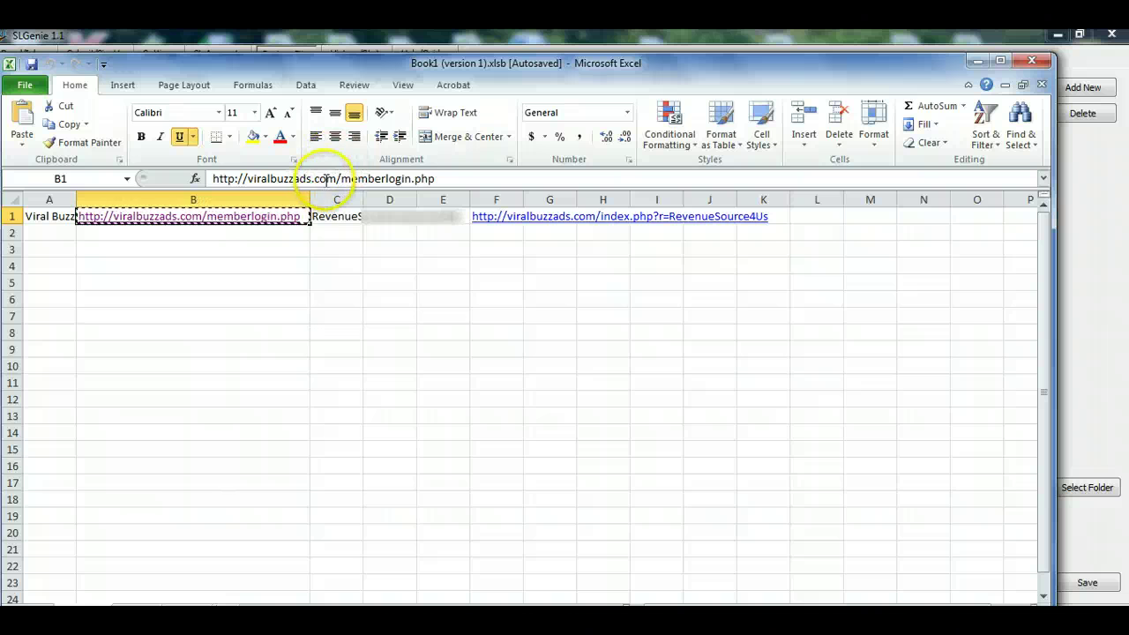
{"action": "left_click_drag", "start_coordinate": [336, 179], "coordinate": [250, 179]}
{"action": "key", "text": "alt+Tab"}
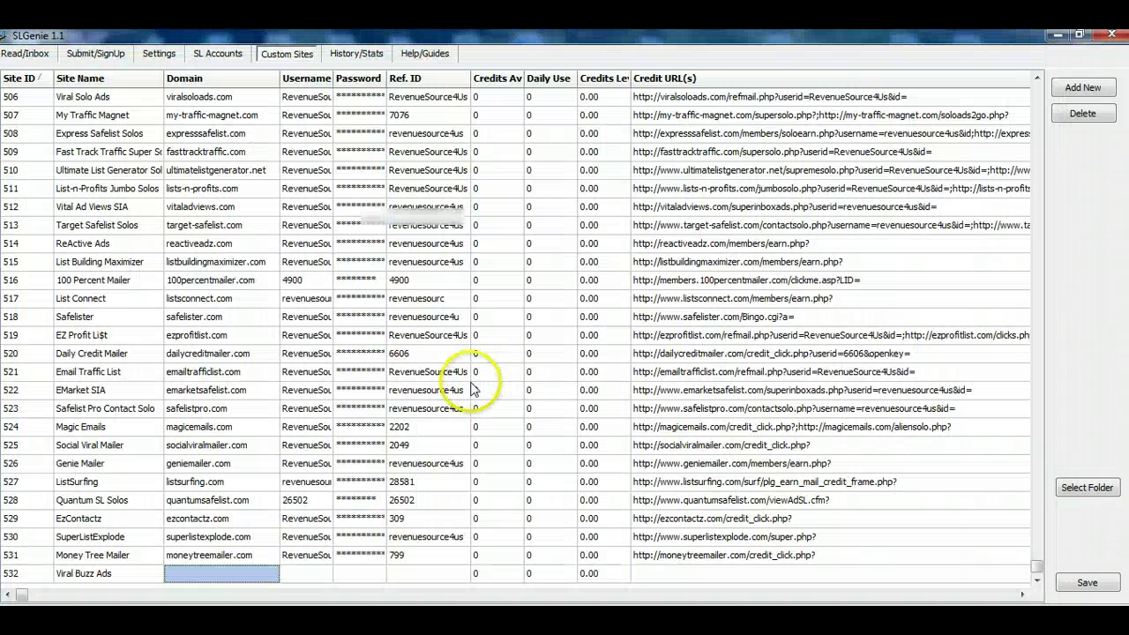
{"action": "left_click", "coordinate": [229, 574]}
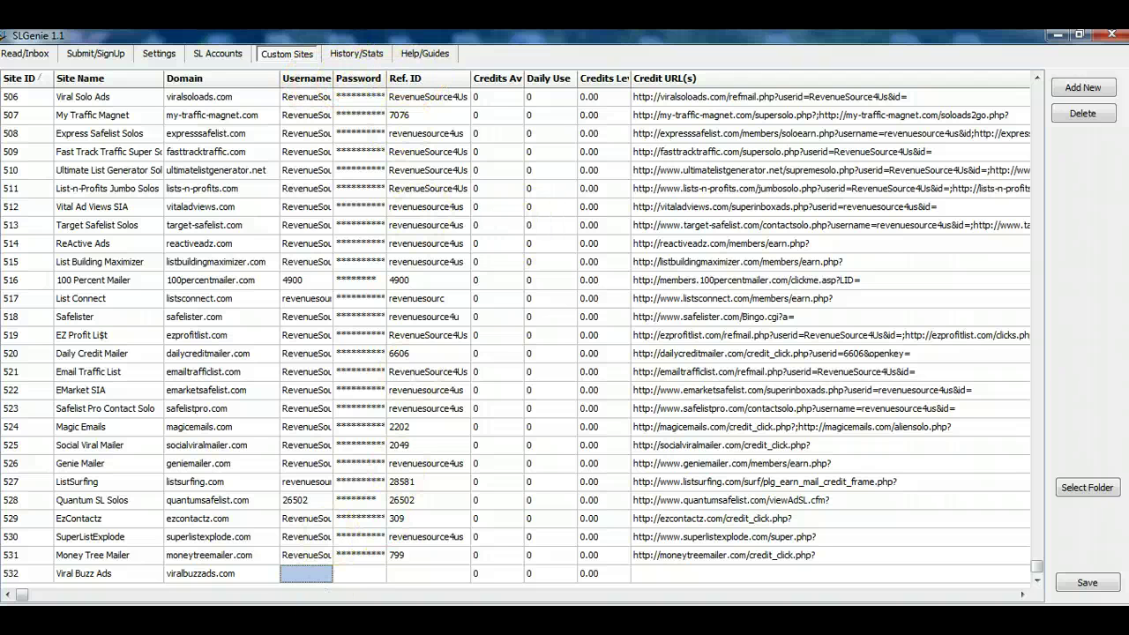
- Copy the account username from Excel cell C1 into row 532's Username cell
{"action": "key", "text": "alt+Tab"}
{"action": "left_click", "coordinate": [353, 215]}
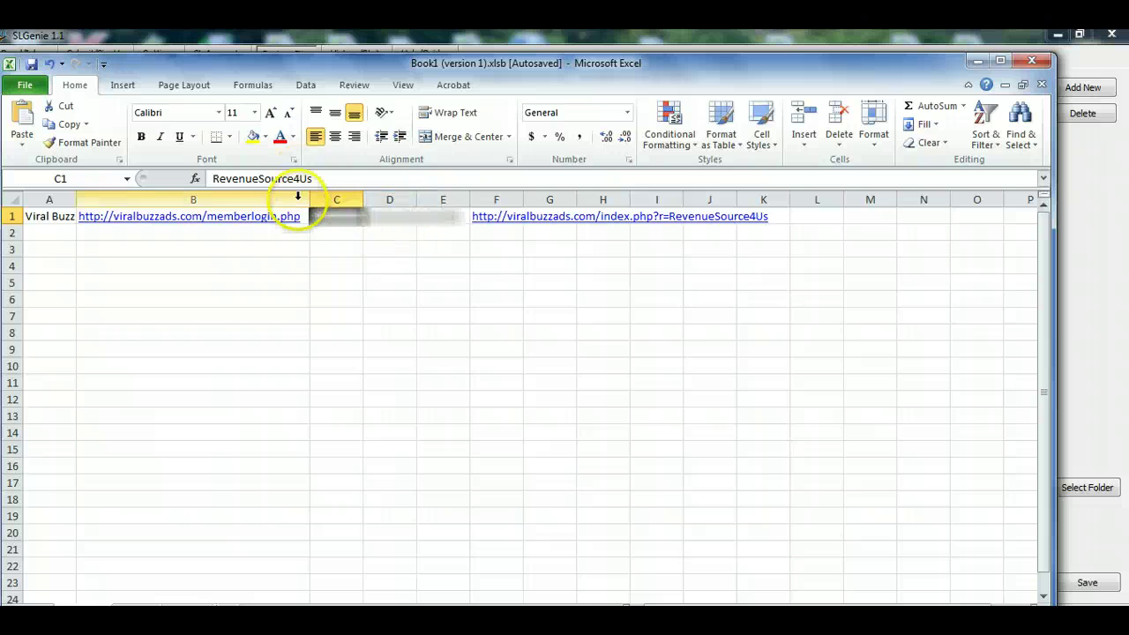
{"action": "left_click_drag", "start_coordinate": [315, 178], "coordinate": [250, 179]}
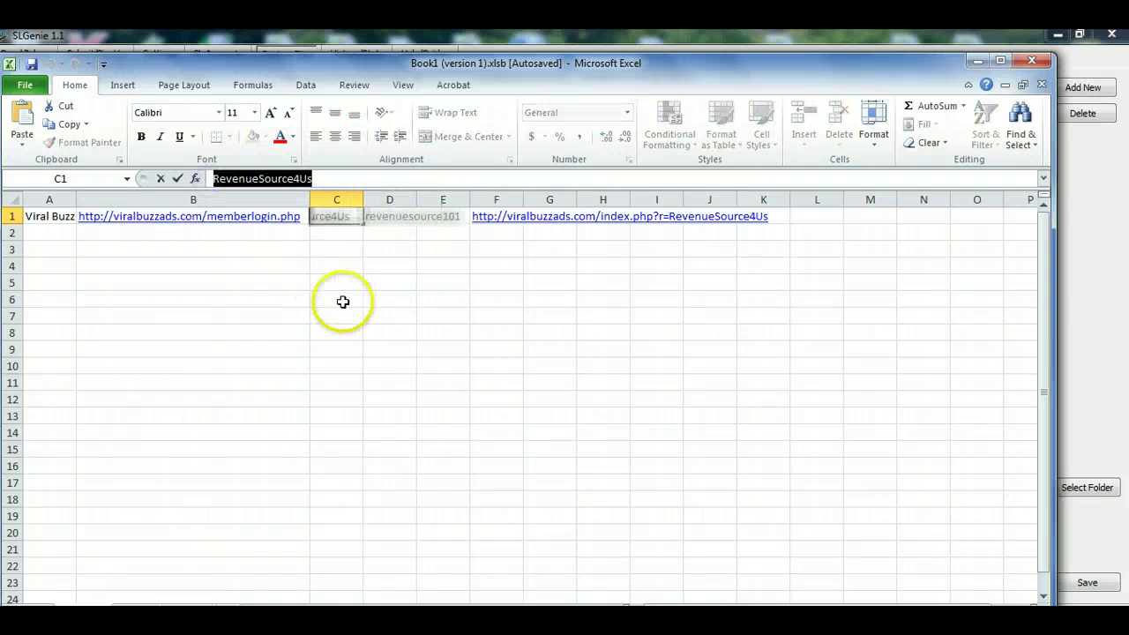
{"action": "key", "text": "alt+Tab"}
{"action": "left_click", "coordinate": [312, 577]}
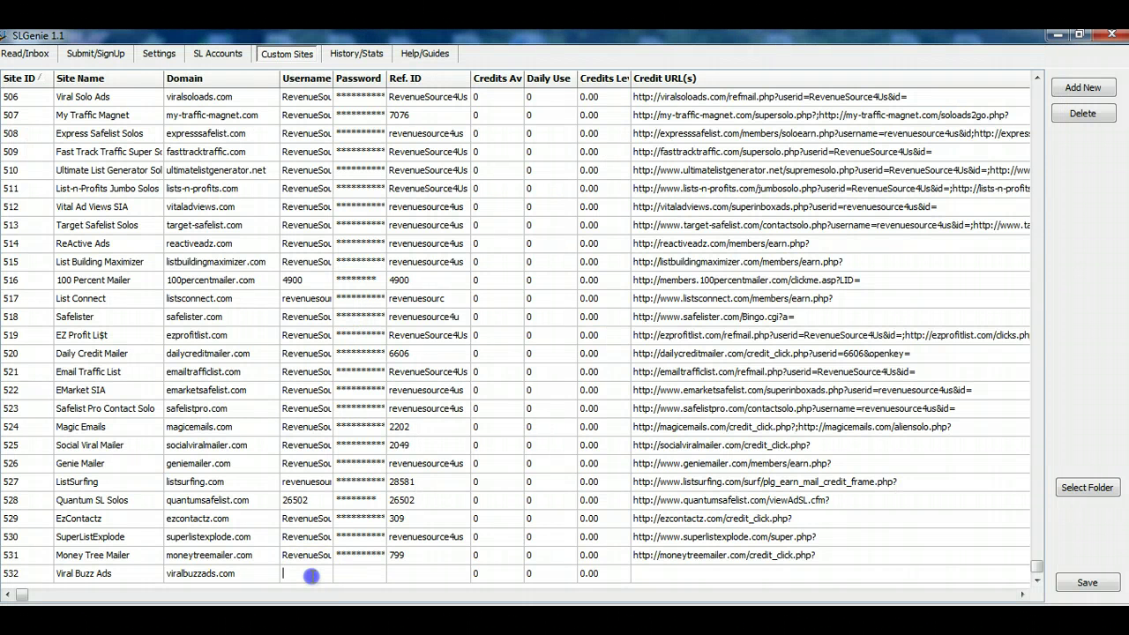
- Copy the account password from Excel cell D1 into row 532's Password cell
{"action": "key", "text": "alt+Tab"}
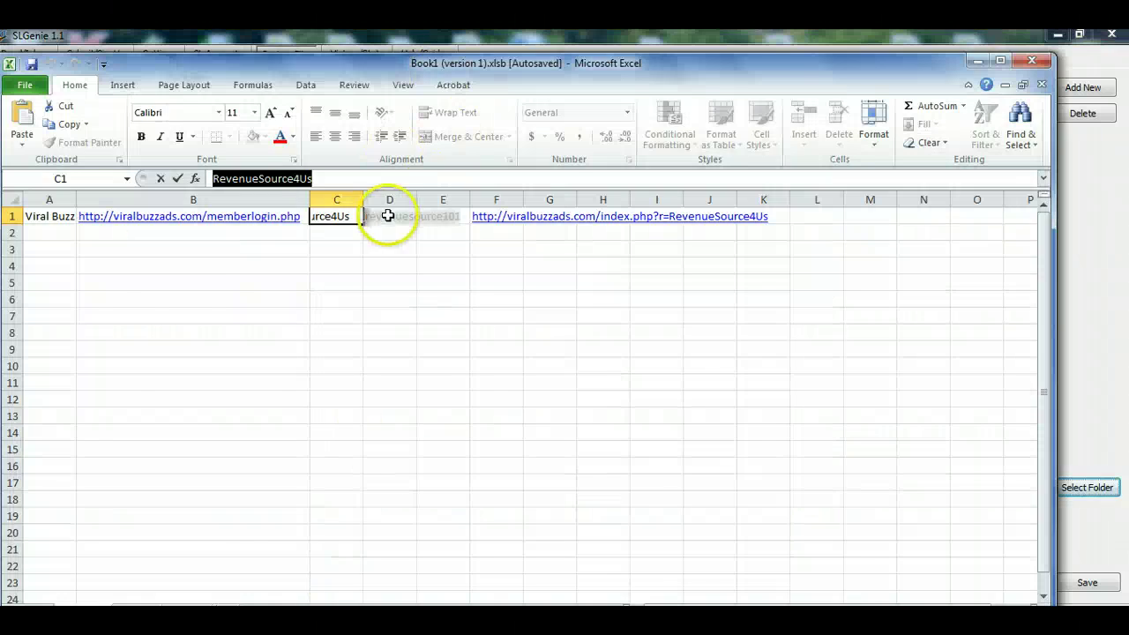
{"action": "left_click", "coordinate": [379, 219]}
{"action": "key", "text": "alt+Tab"}
{"action": "left_click", "coordinate": [369, 575]}
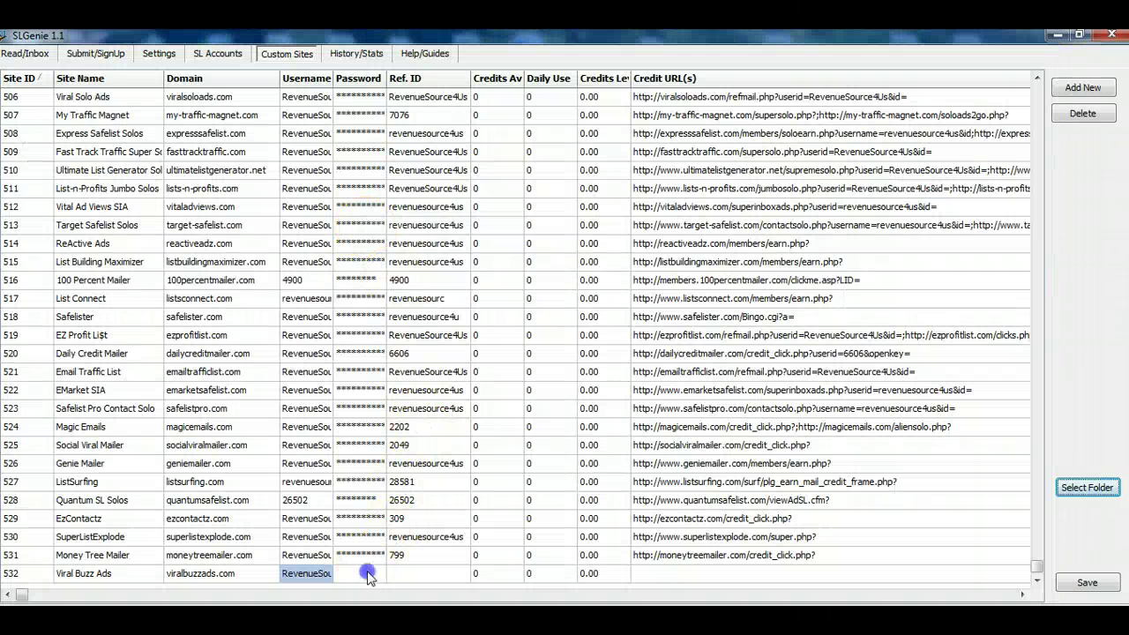
- Move to the referral URL in Excel's F1, then show the SL Accounts list
{"action": "key", "text": "alt+Tab"}
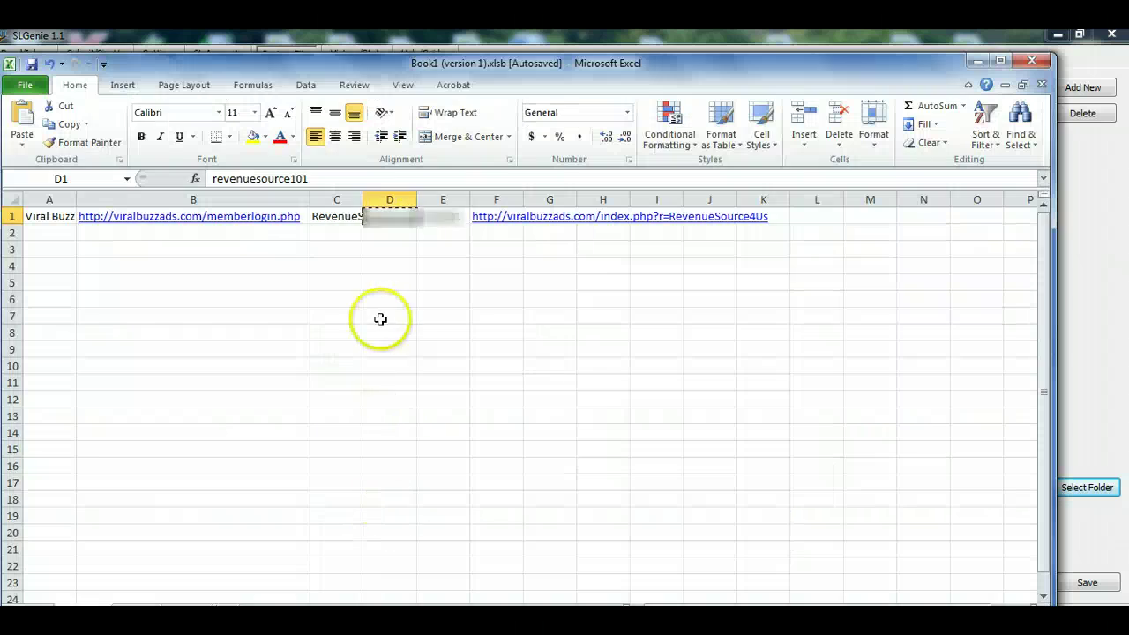
{"action": "key", "text": "Right"}
{"action": "key", "text": "Right"}
{"action": "key", "text": "alt+Tab"}
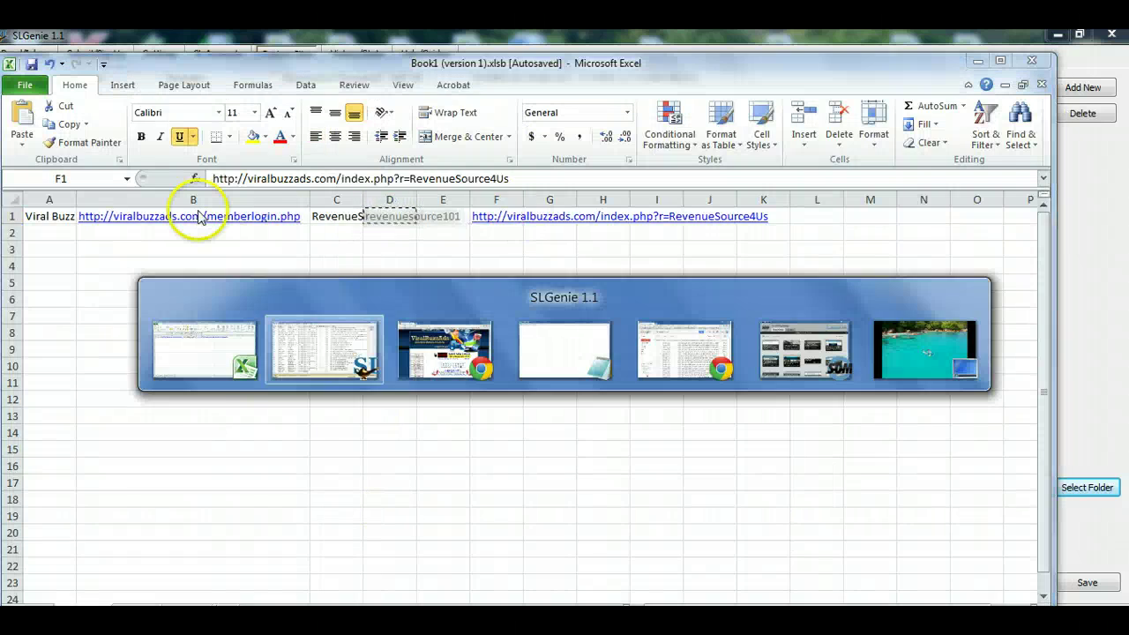
{"action": "left_click", "coordinate": [216, 53]}
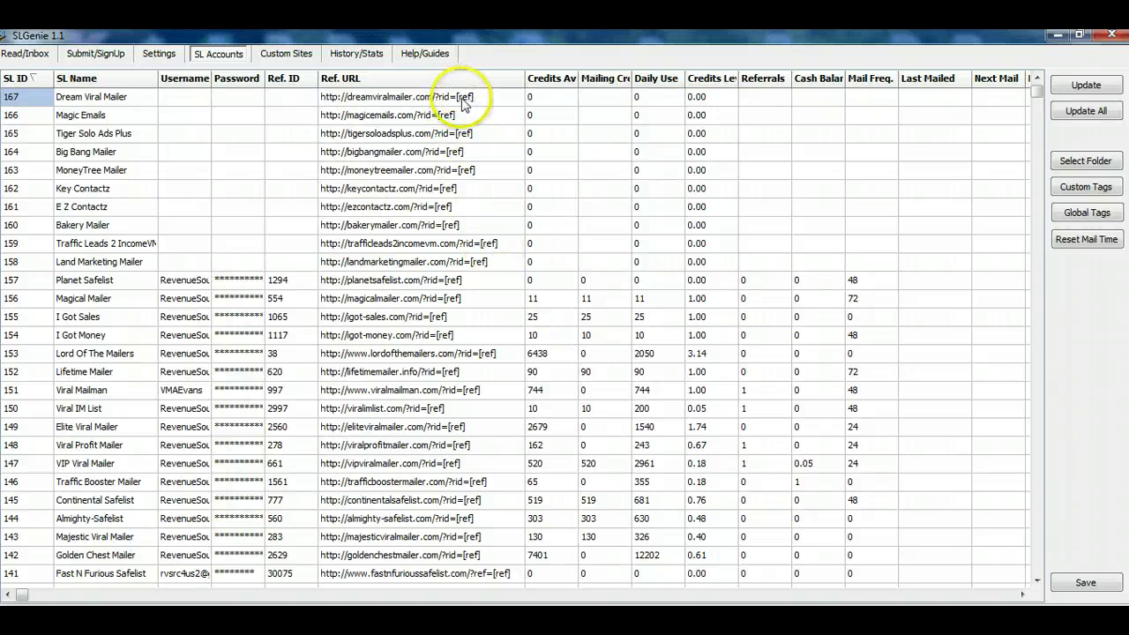
- Return to the Custom Sites list and select Excel cell F1 holding the referral URL
{"action": "left_click", "coordinate": [288, 54]}
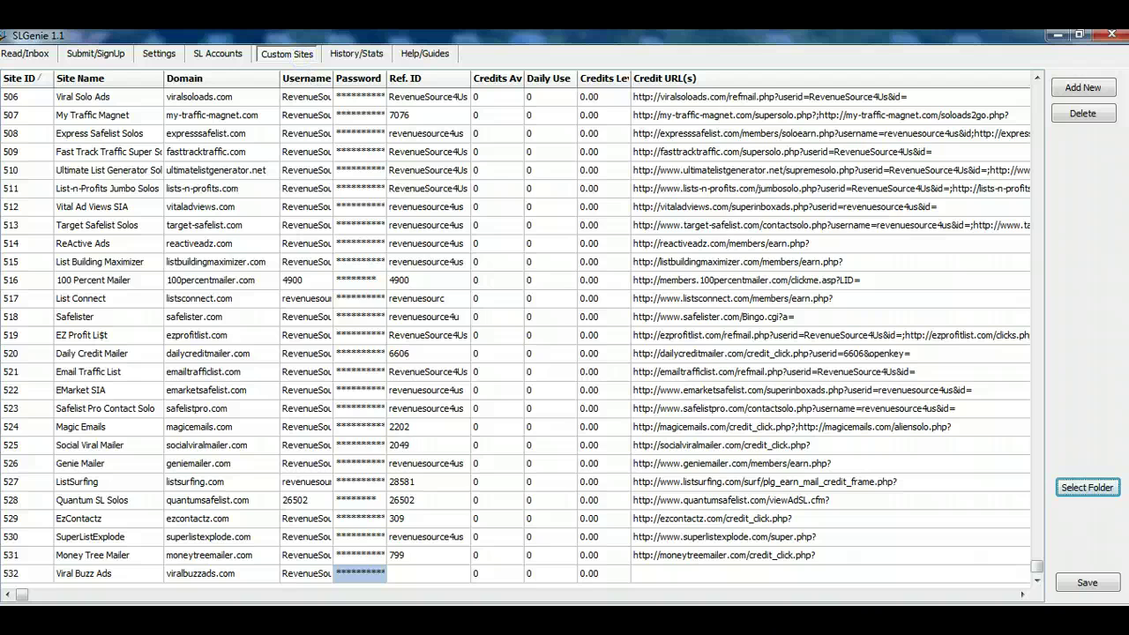
{"action": "key", "text": "alt+Tab"}
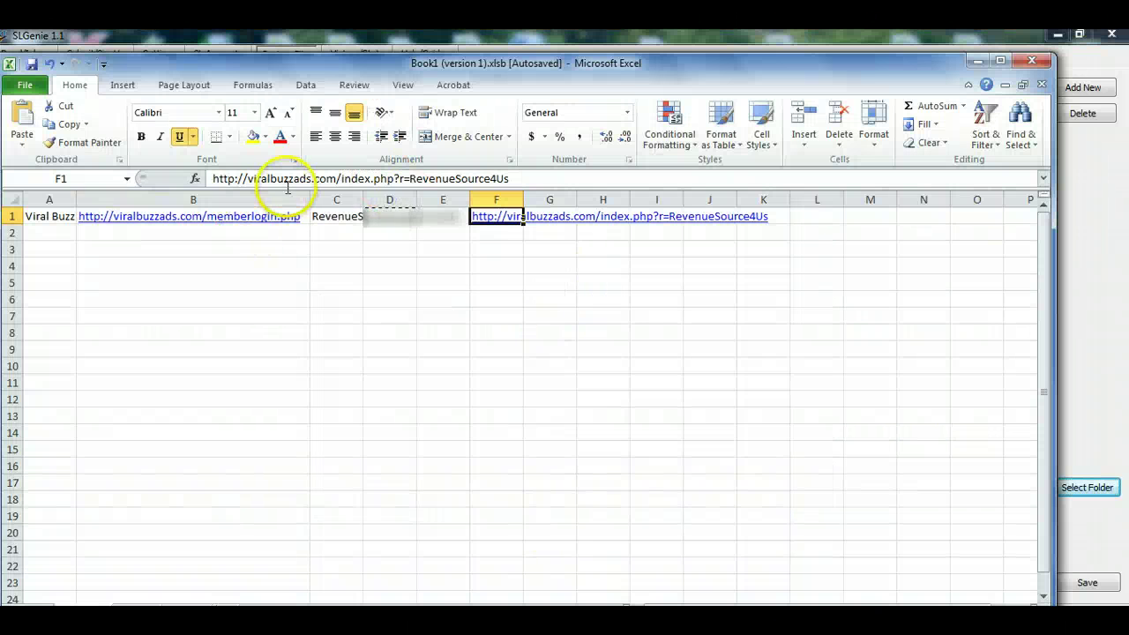
{"action": "left_click_drag", "start_coordinate": [511, 178], "coordinate": [270, 174]}
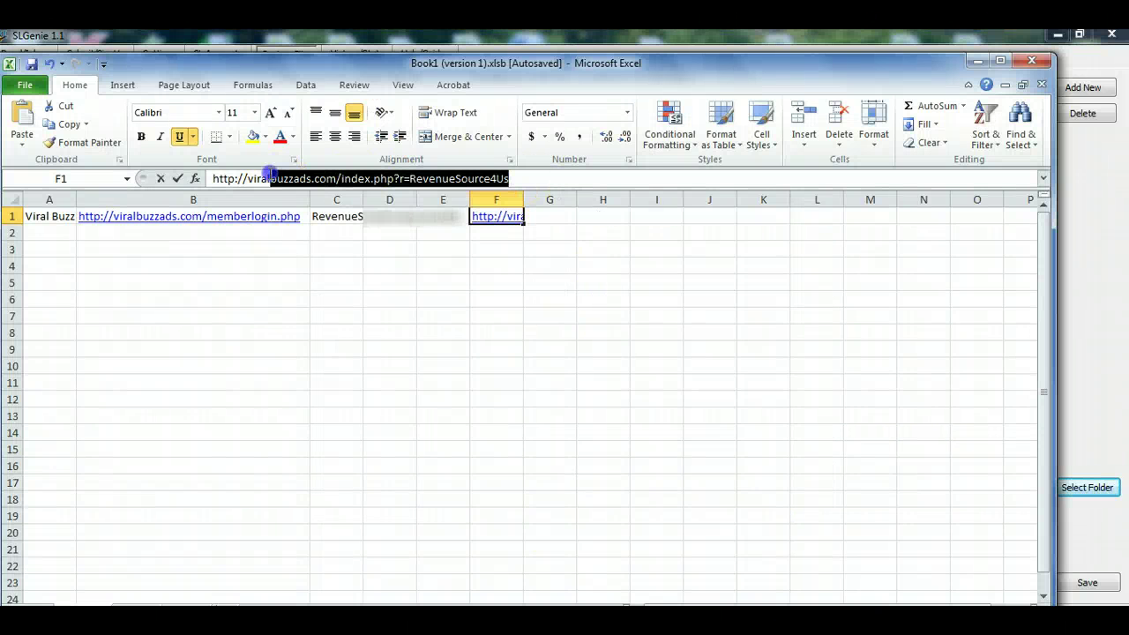
{"action": "left_click", "coordinate": [432, 311]}
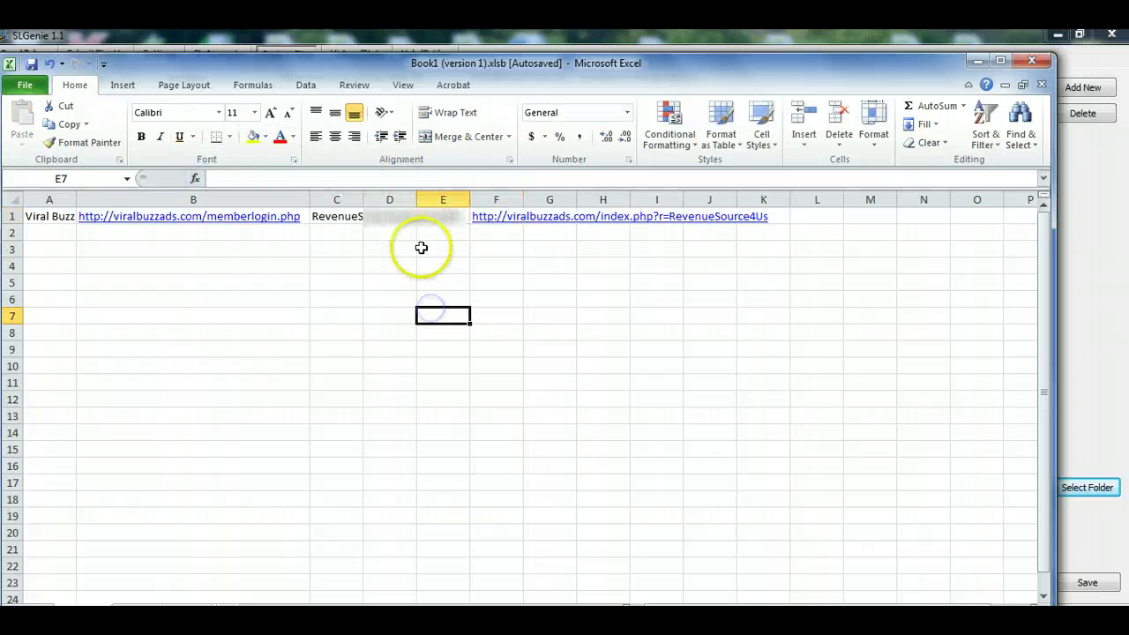
{"action": "left_click", "coordinate": [527, 216]}
{"action": "left_click", "coordinate": [474, 216]}
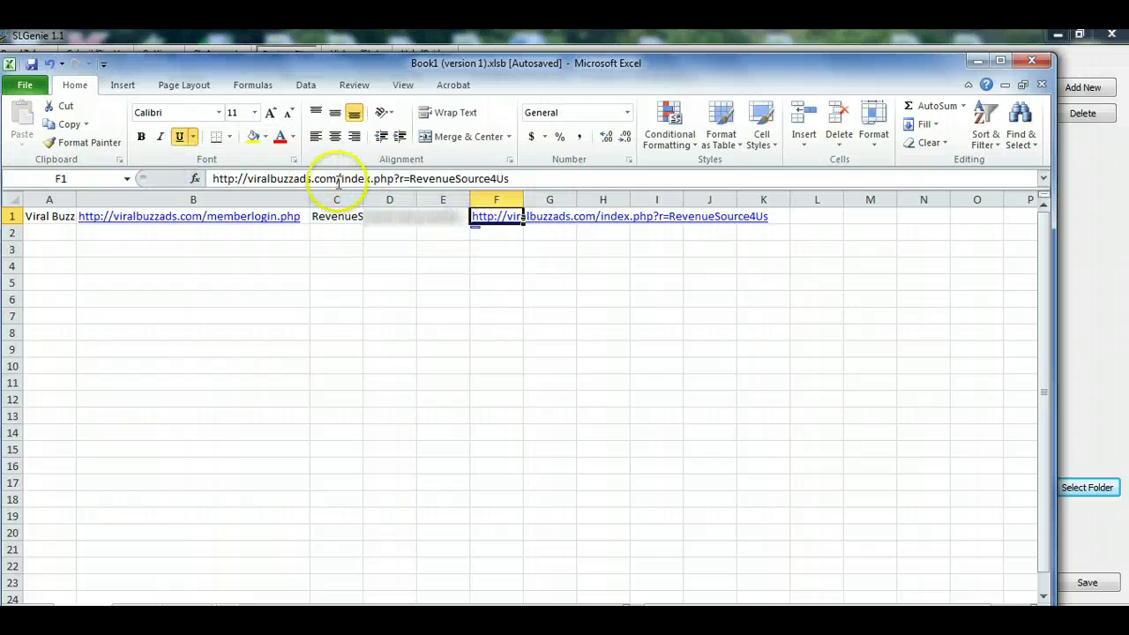
{"action": "left_click", "coordinate": [398, 178]}
{"action": "left_click_drag", "start_coordinate": [405, 178], "coordinate": [408, 177]}
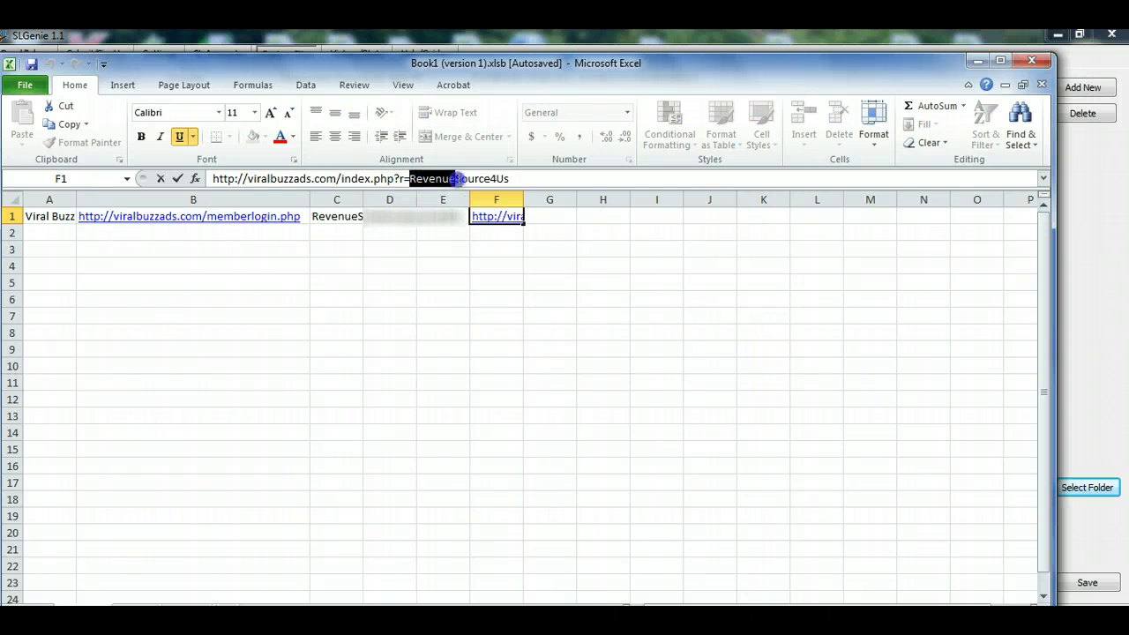
{"action": "left_click_drag", "start_coordinate": [409, 178], "coordinate": [528, 179]}
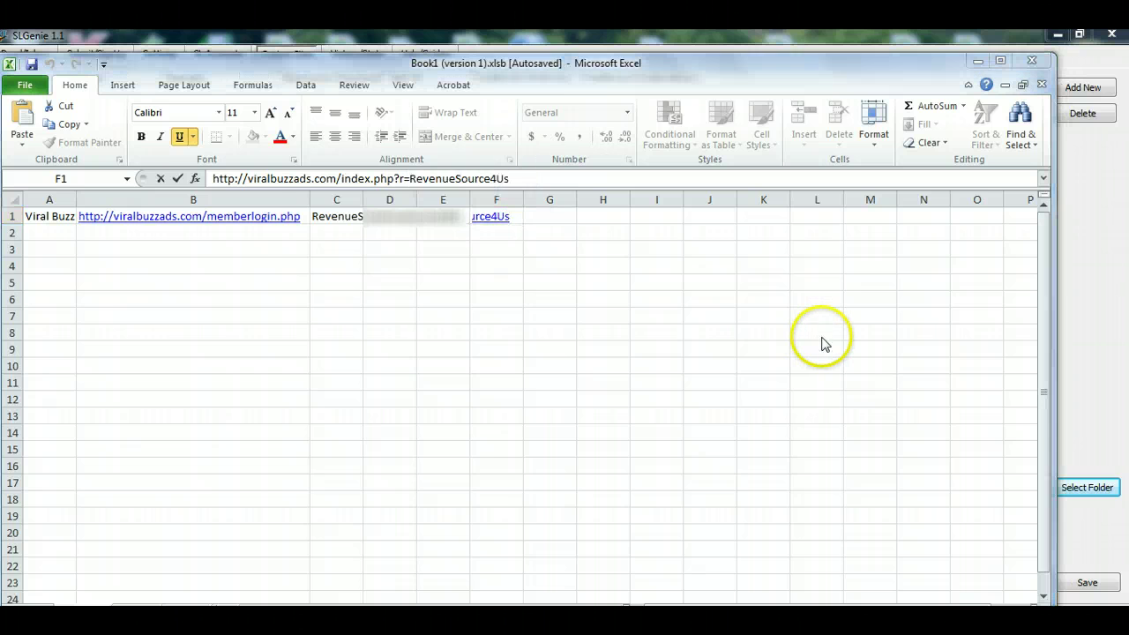
{"action": "key", "text": "alt+Tab"}
{"action": "left_click", "coordinate": [445, 574]}
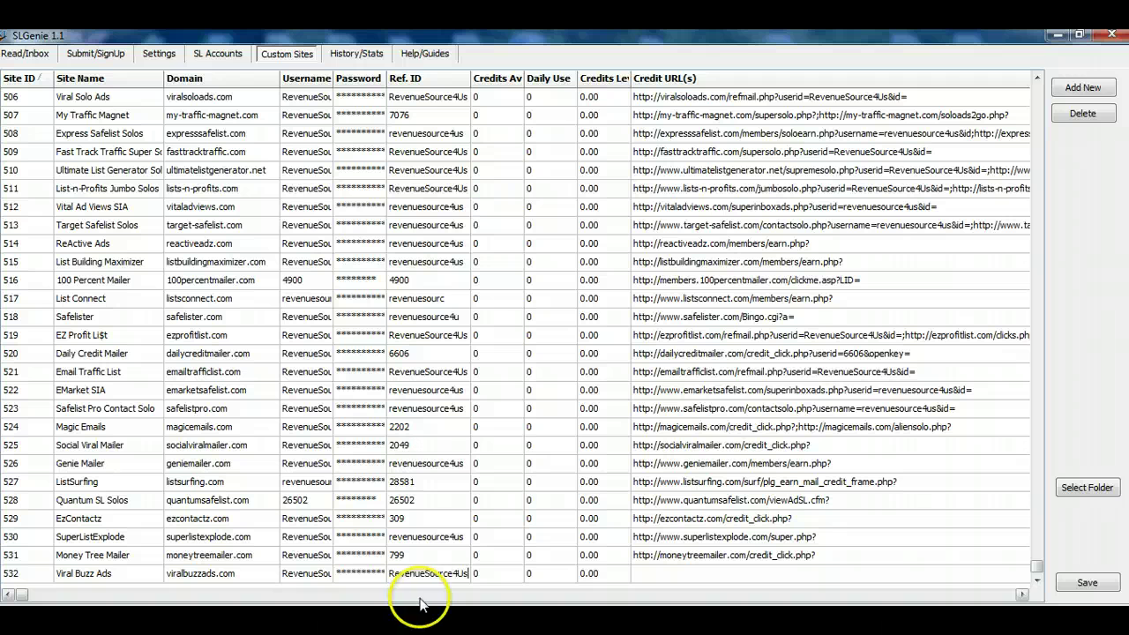
{"action": "key", "text": "Return"}
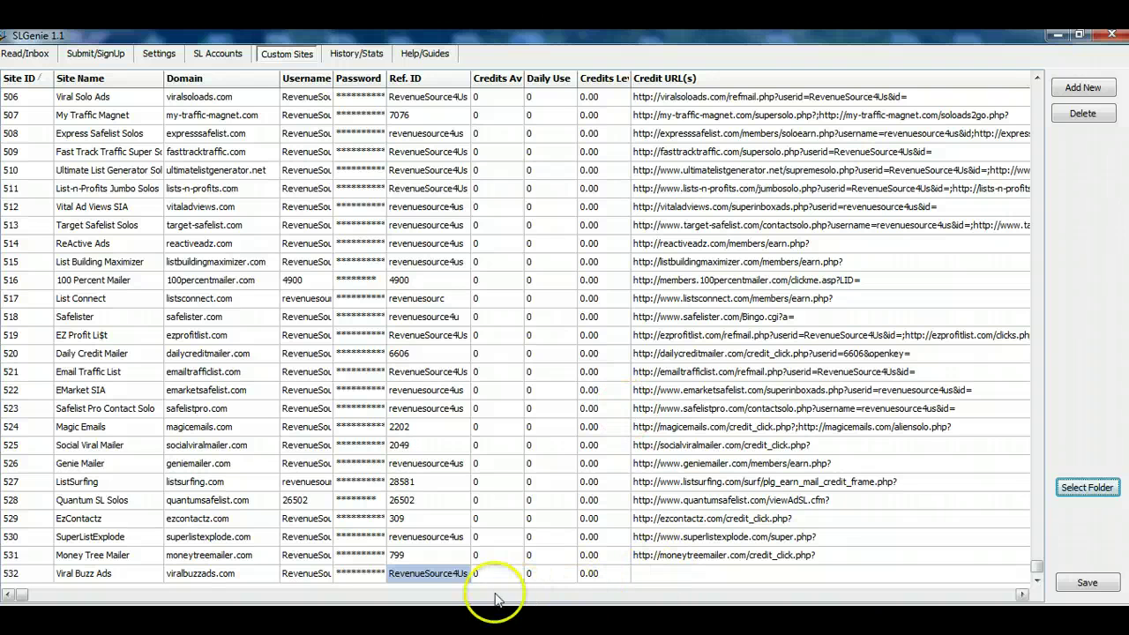
{"action": "left_click", "coordinate": [1021, 596]}
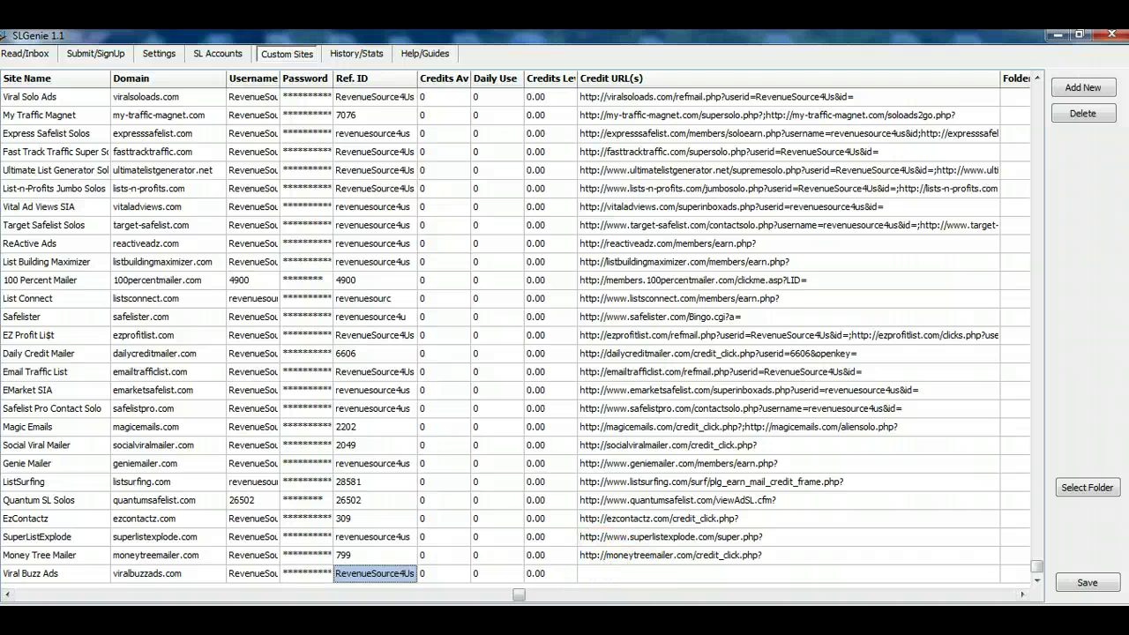
{"action": "mouse_move", "coordinate": [209, 628]}
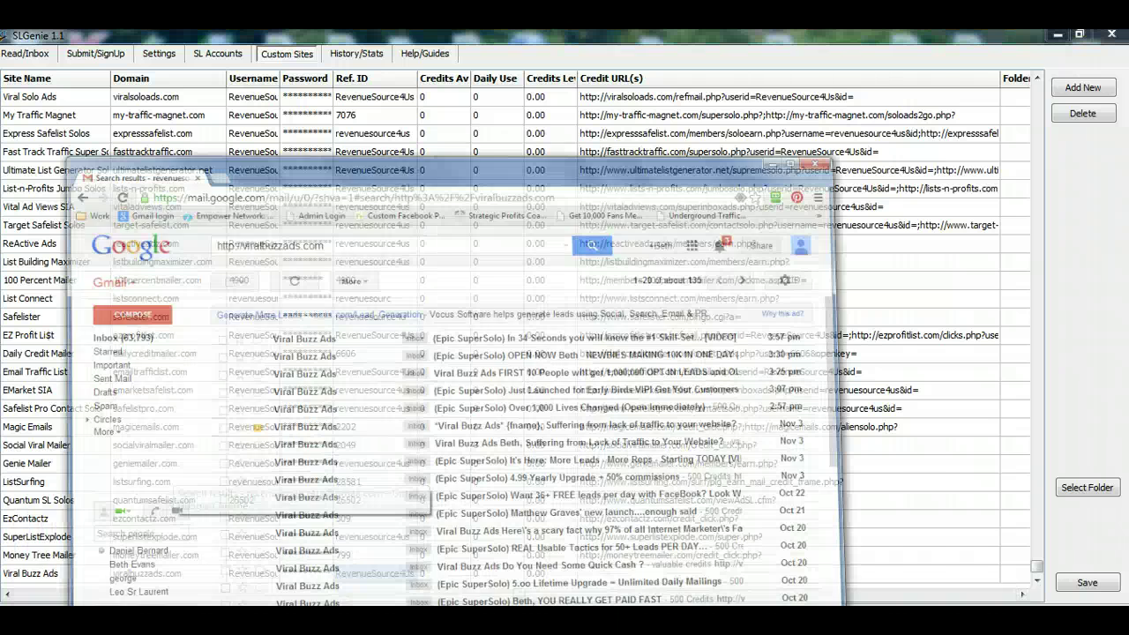
{"action": "left_click", "coordinate": [298, 566]}
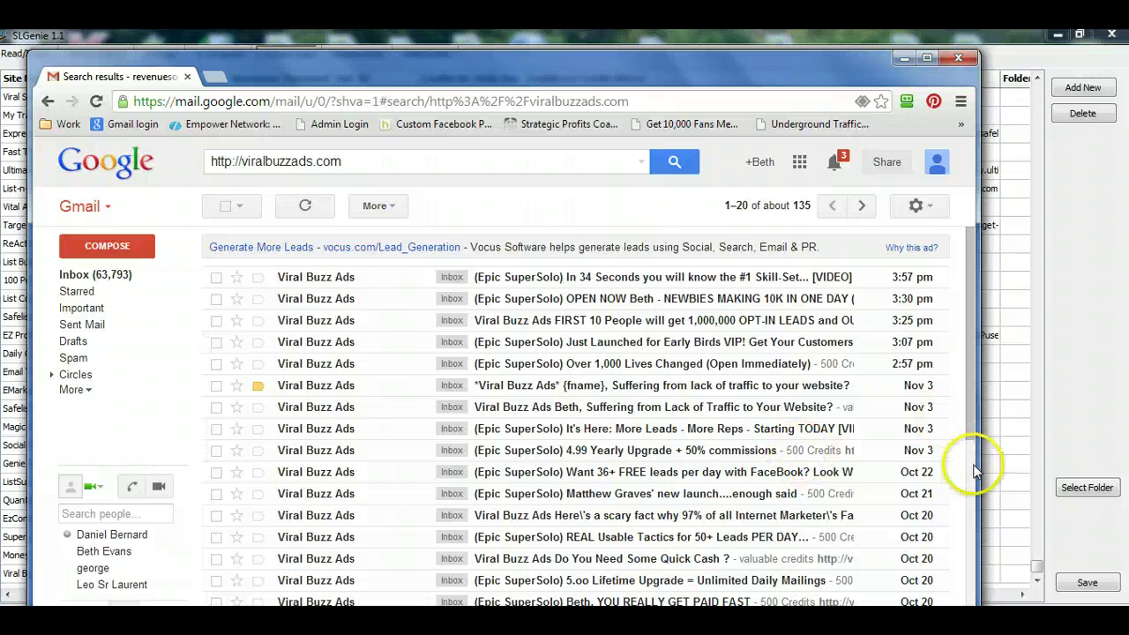
- Widen Chrome to the right so the viralbuzzads.com Gmail results show full subjects and snippets
{"action": "left_click_drag", "start_coordinate": [978, 466], "coordinate": [1078, 464]}
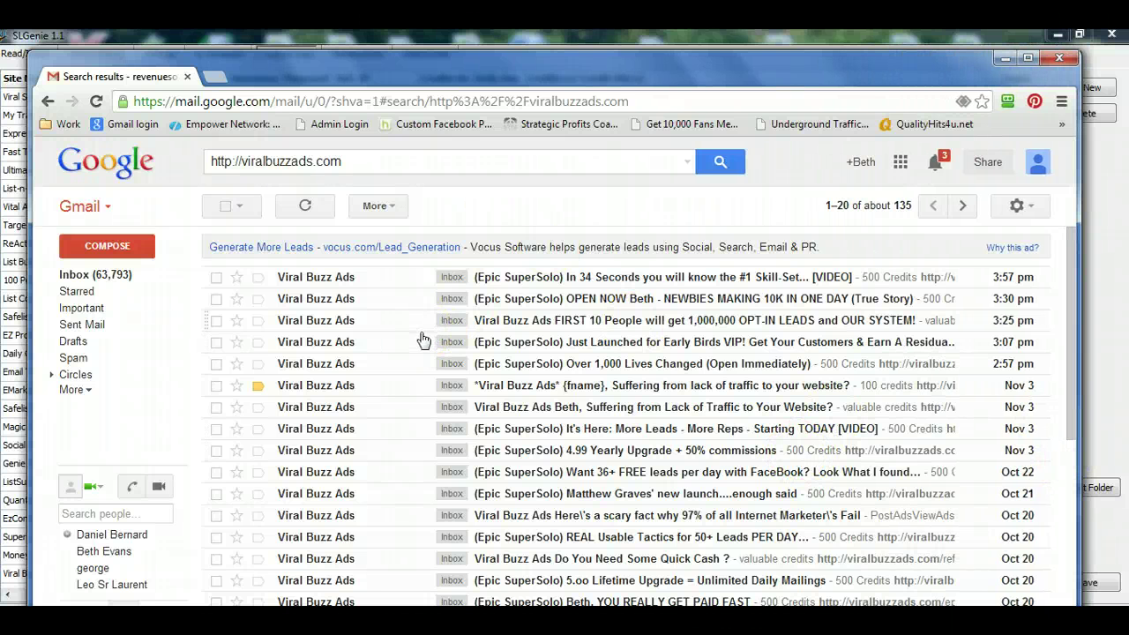
{"action": "left_click_drag", "start_coordinate": [342, 161], "coordinate": [205, 170]}
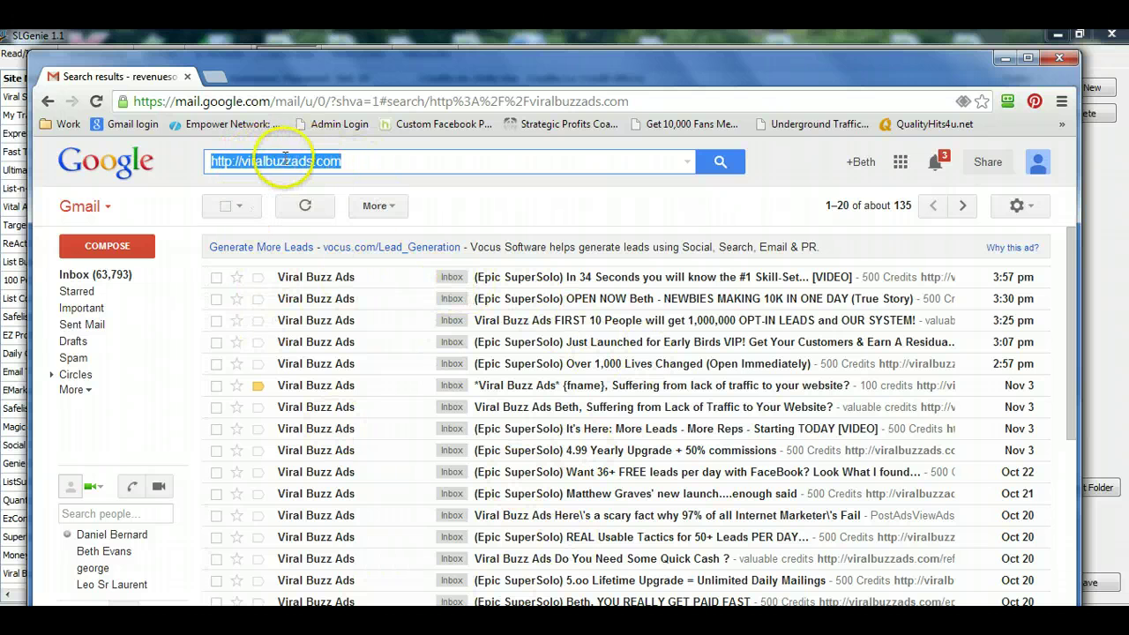
{"action": "left_click", "coordinate": [554, 196]}
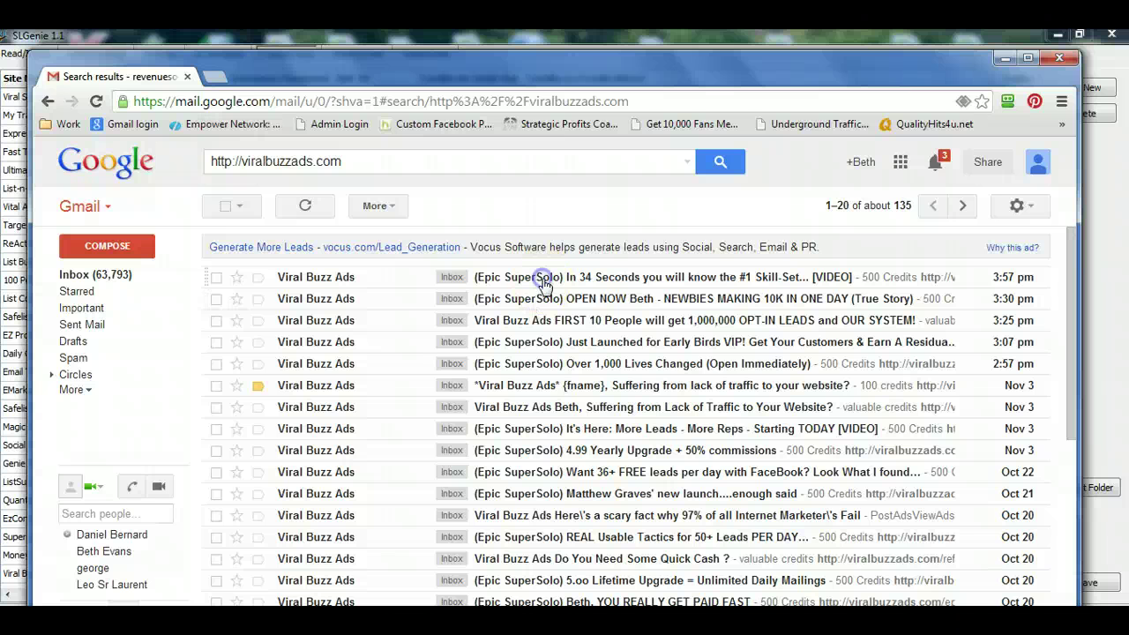
- Copy the 500-credits link ending id=1632 from the newest Viral Buzz Ads email into a new Notepad note
{"action": "left_click", "coordinate": [544, 284]}
{"action": "scroll", "coordinate": [537, 300], "scroll_direction": "down", "scroll_amount": 5}
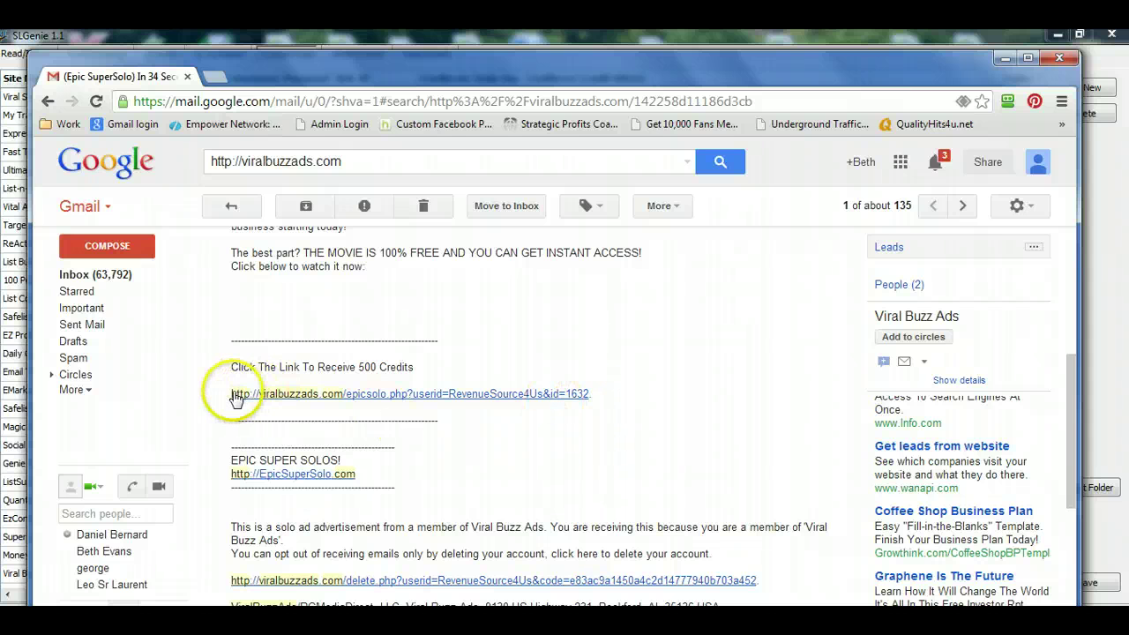
{"action": "left_click_drag", "start_coordinate": [231, 395], "coordinate": [455, 389]}
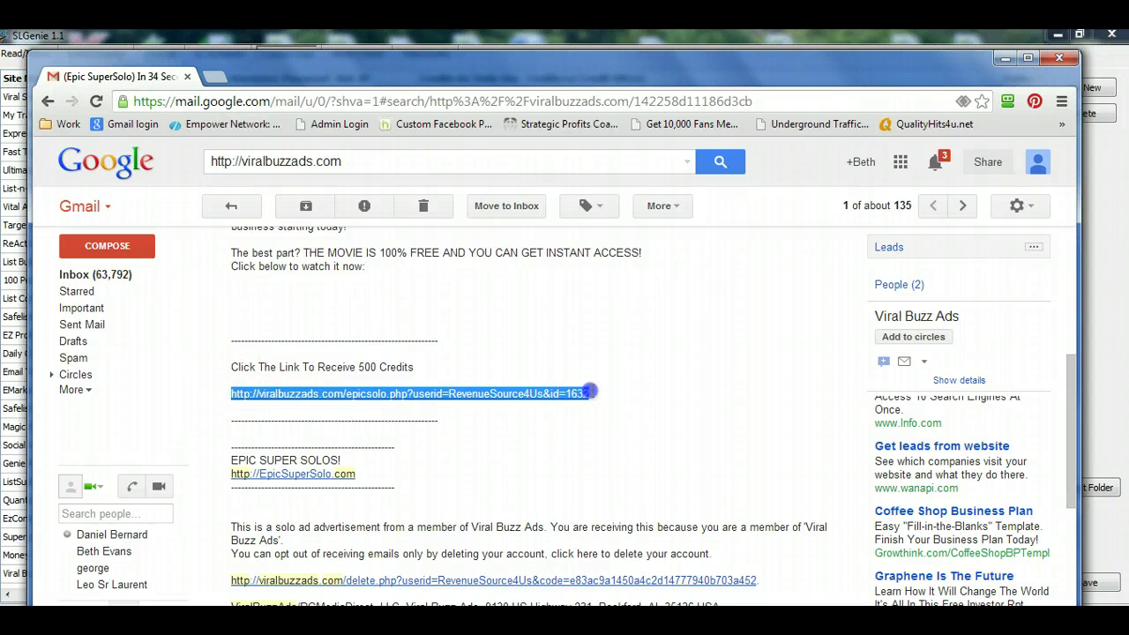
{"action": "left_click", "coordinate": [776, 620]}
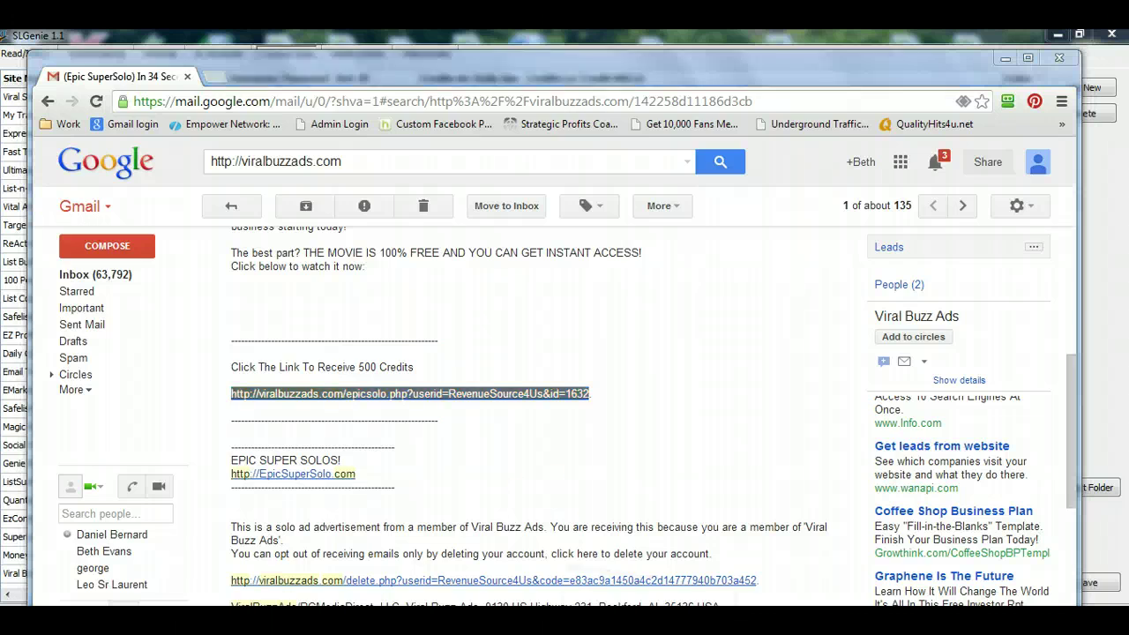
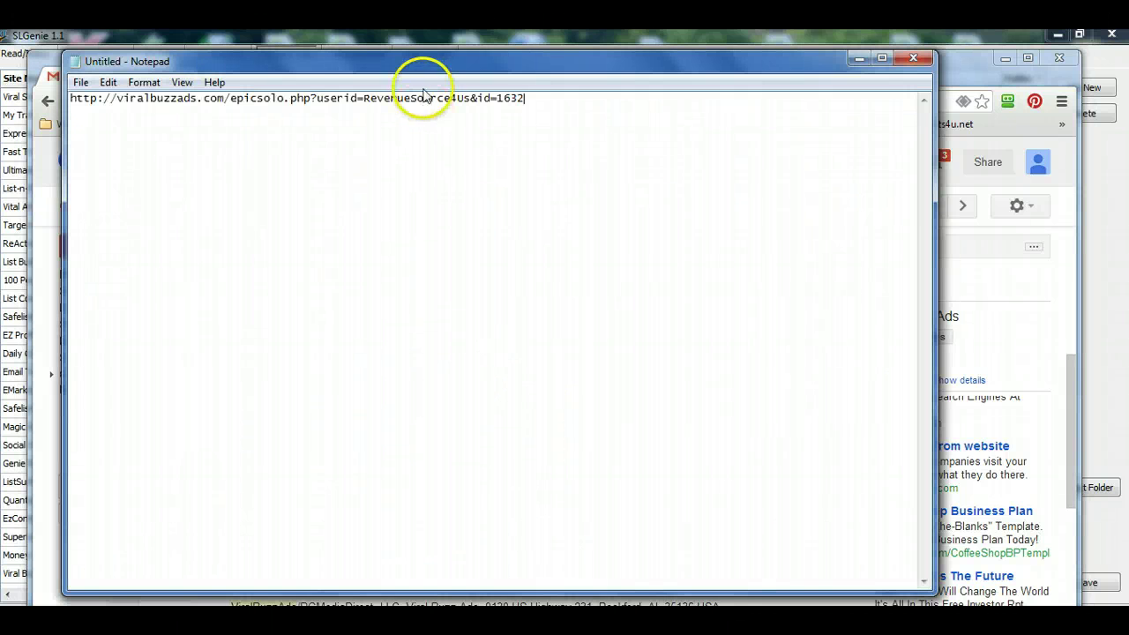
{"action": "left_click_drag", "start_coordinate": [428, 67], "coordinate": [688, 185]}
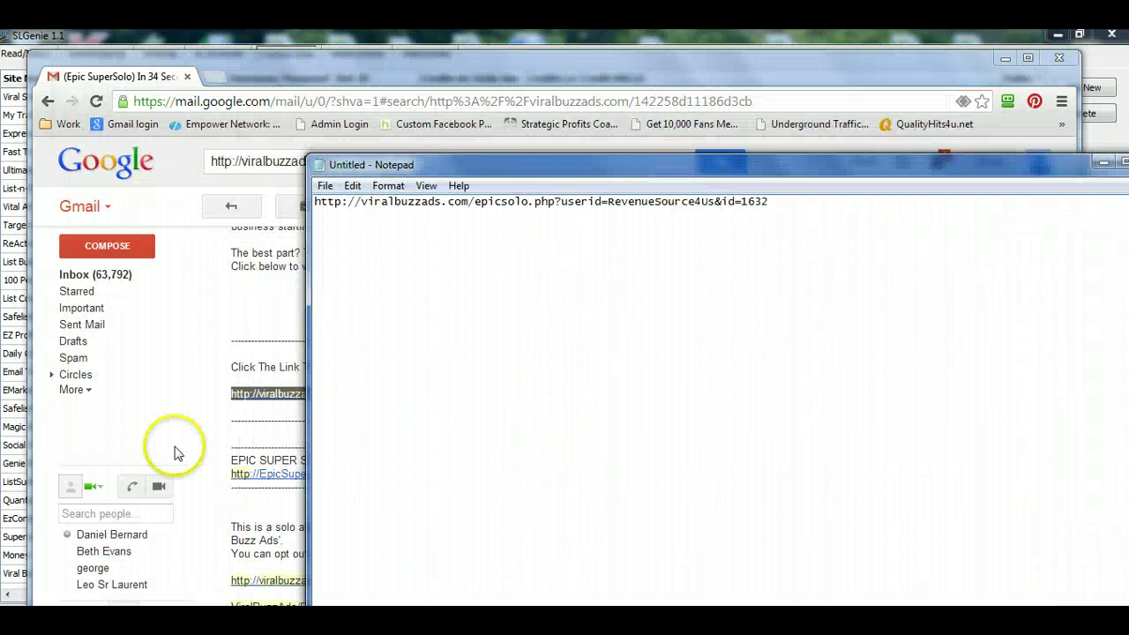
- Add the id=1631 500-credits link from the second Viral Buzz Ads email on a new Notepad line
{"action": "left_click", "coordinate": [173, 346]}
{"action": "left_click", "coordinate": [46, 102]}
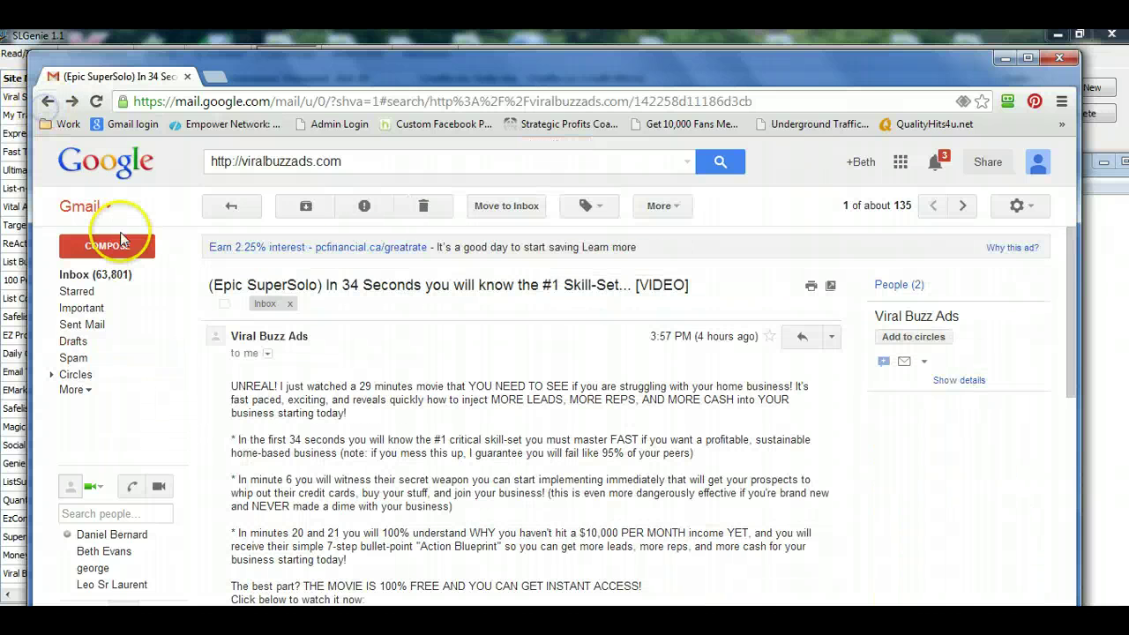
{"action": "left_click", "coordinate": [47, 103]}
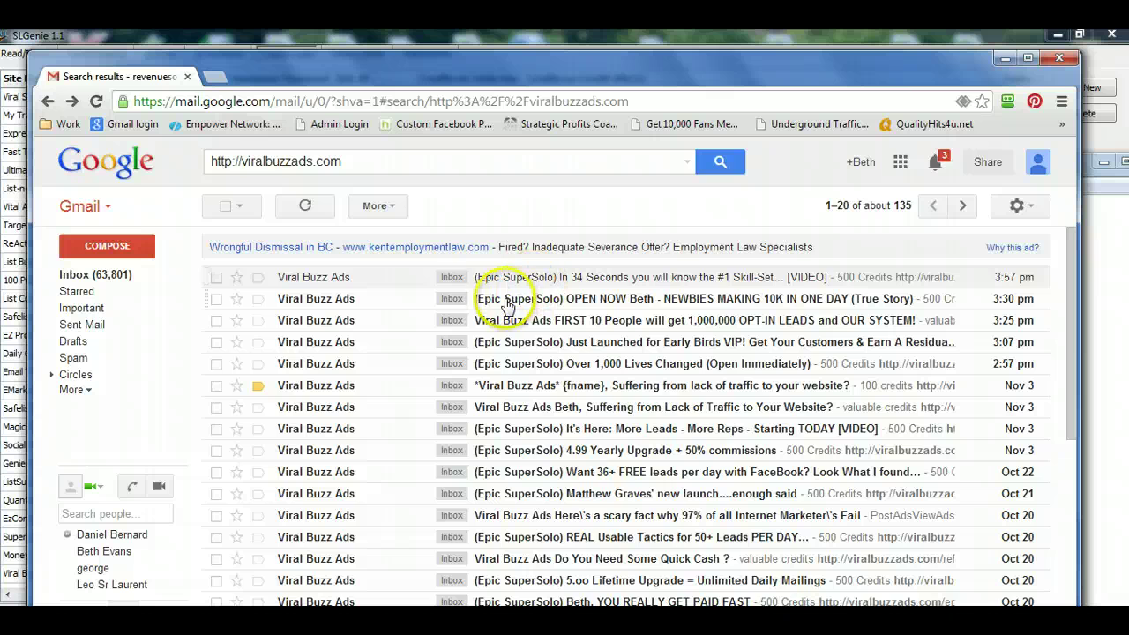
{"action": "left_click", "coordinate": [496, 300]}
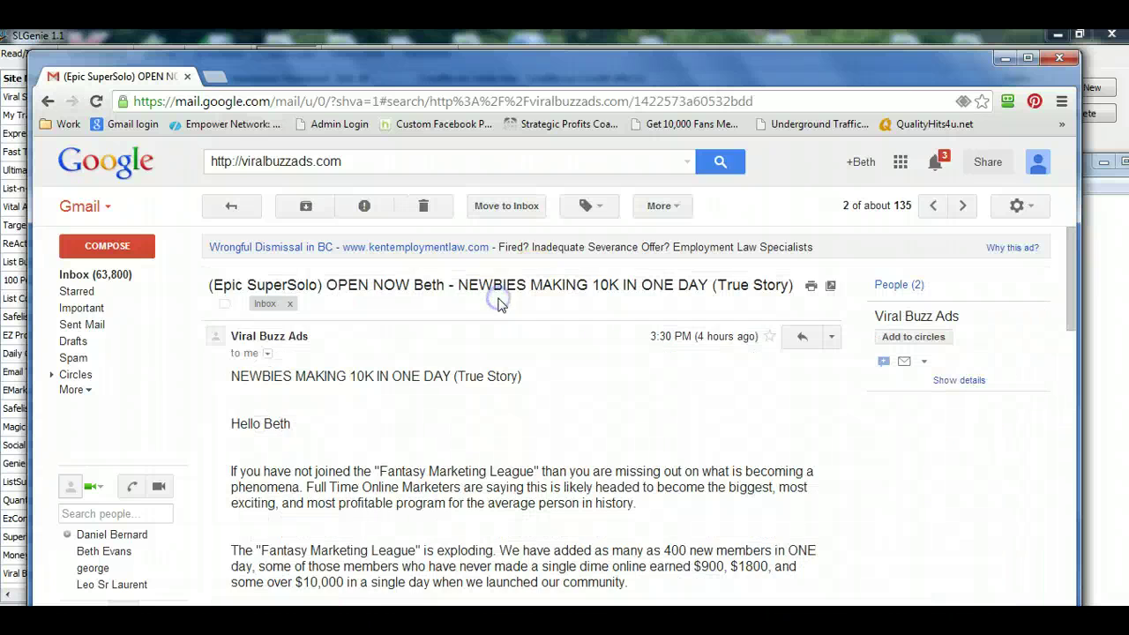
{"action": "scroll", "coordinate": [504, 403], "scroll_direction": "down", "scroll_amount": 10}
{"action": "scroll", "coordinate": [513, 415], "scroll_direction": "down", "scroll_amount": 4}
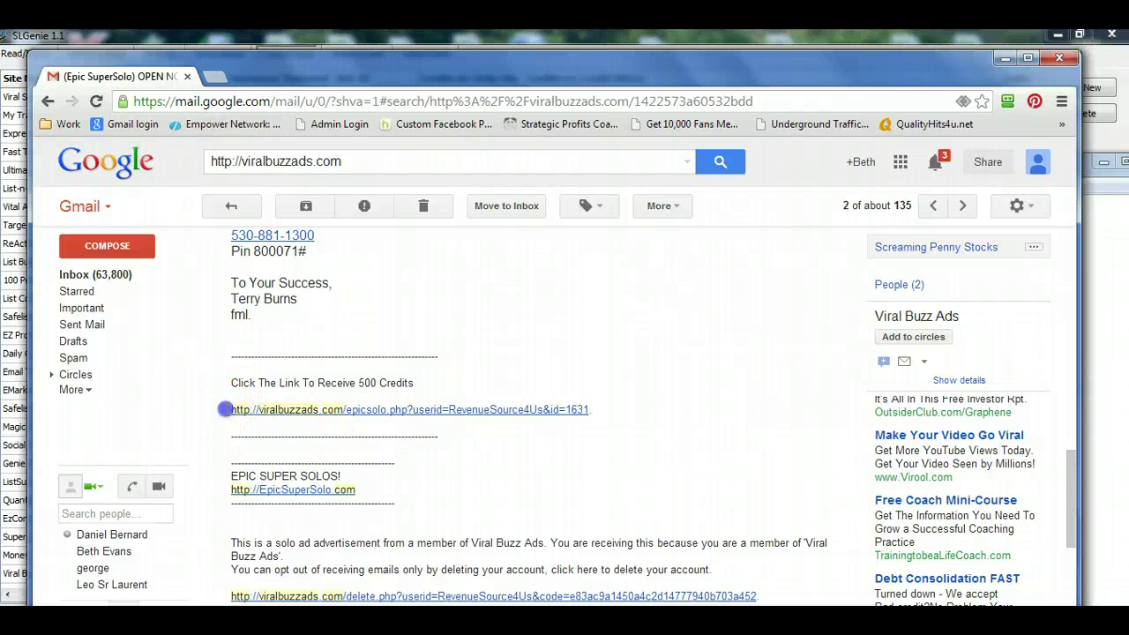
{"action": "left_click_drag", "start_coordinate": [226, 409], "coordinate": [588, 408]}
{"action": "key", "text": "ctrl+c"}
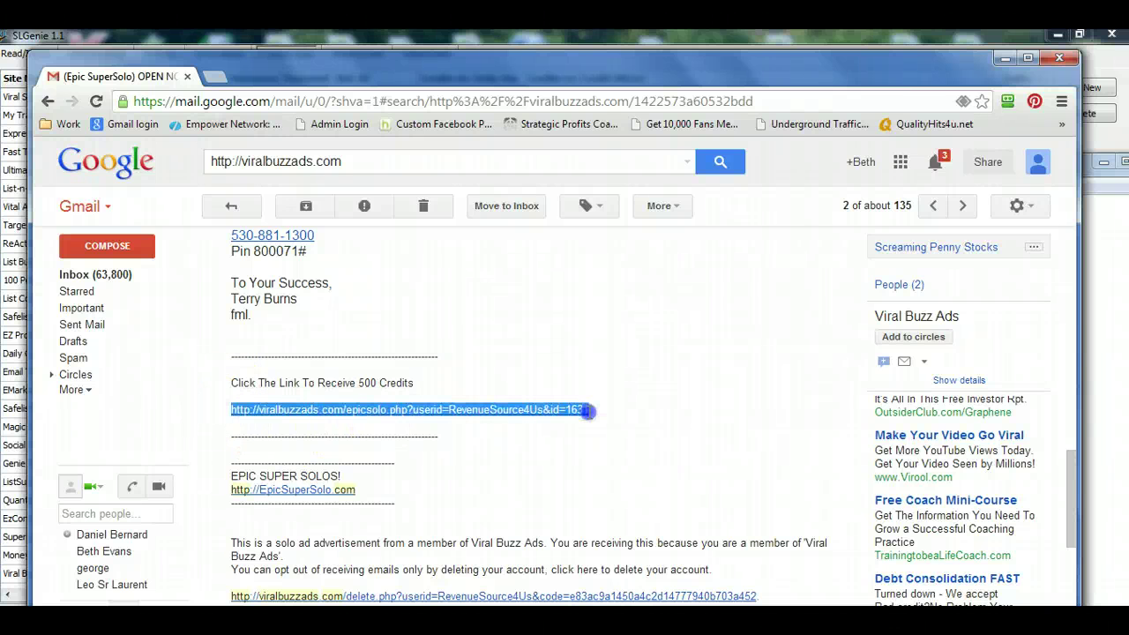
{"action": "left_click", "coordinate": [748, 628]}
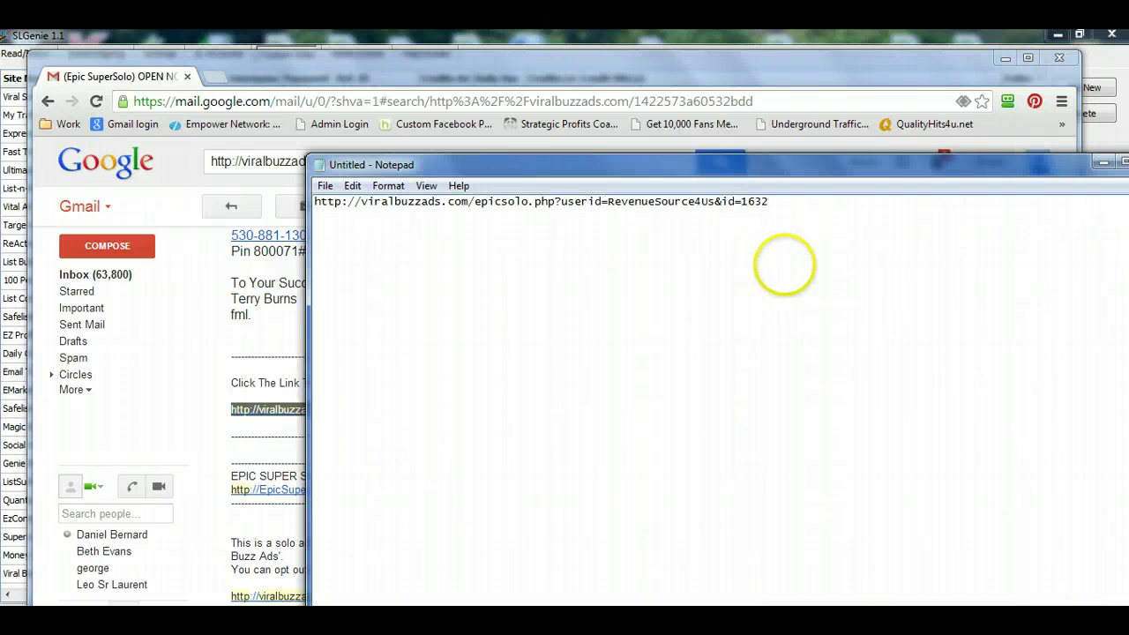
{"action": "key", "text": "Return"}
{"action": "key", "text": "ctrl+v"}
{"action": "key", "text": "alt+Tab"}
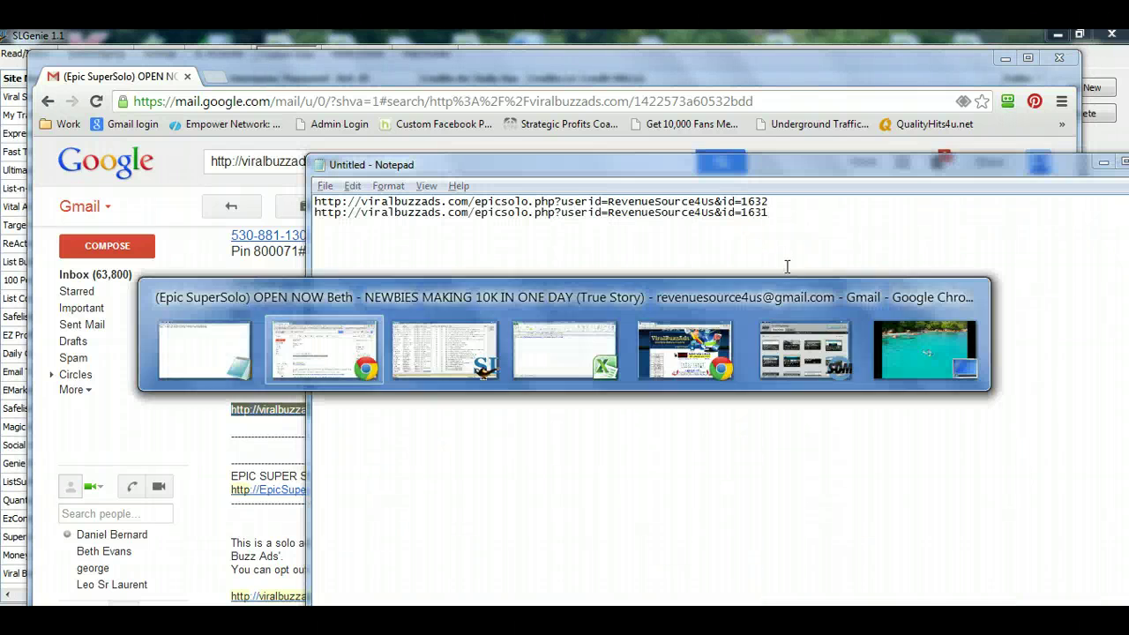
{"action": "left_click", "coordinate": [47, 101]}
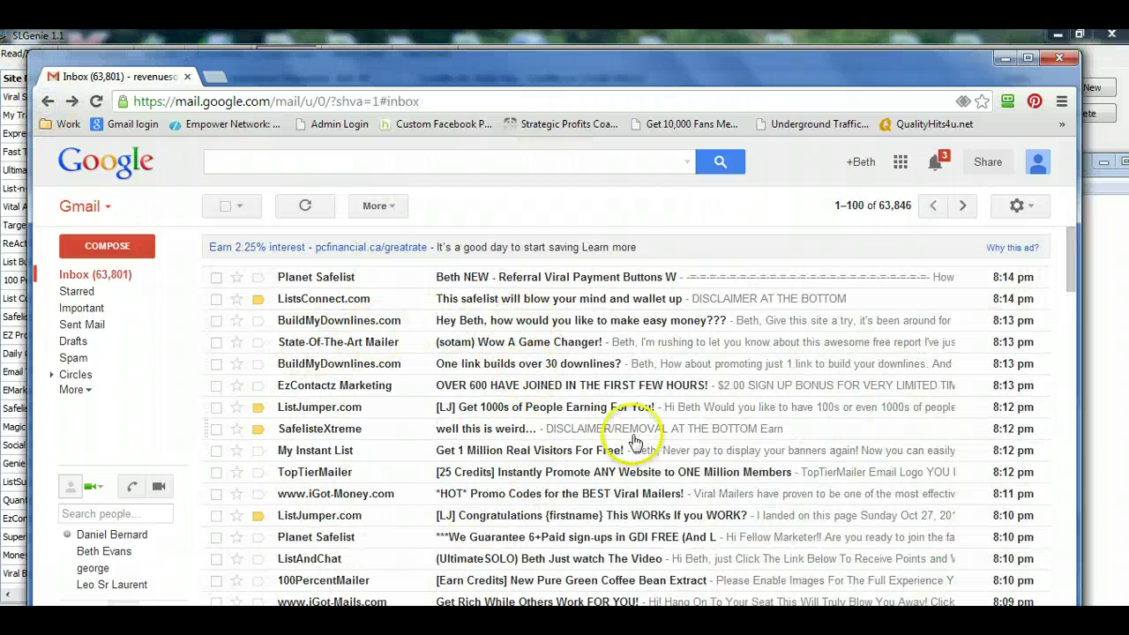
- Paste the id=1630 link from the Just Launched for Early Birds VIP email as the third note line
{"action": "left_click", "coordinate": [75, 103]}
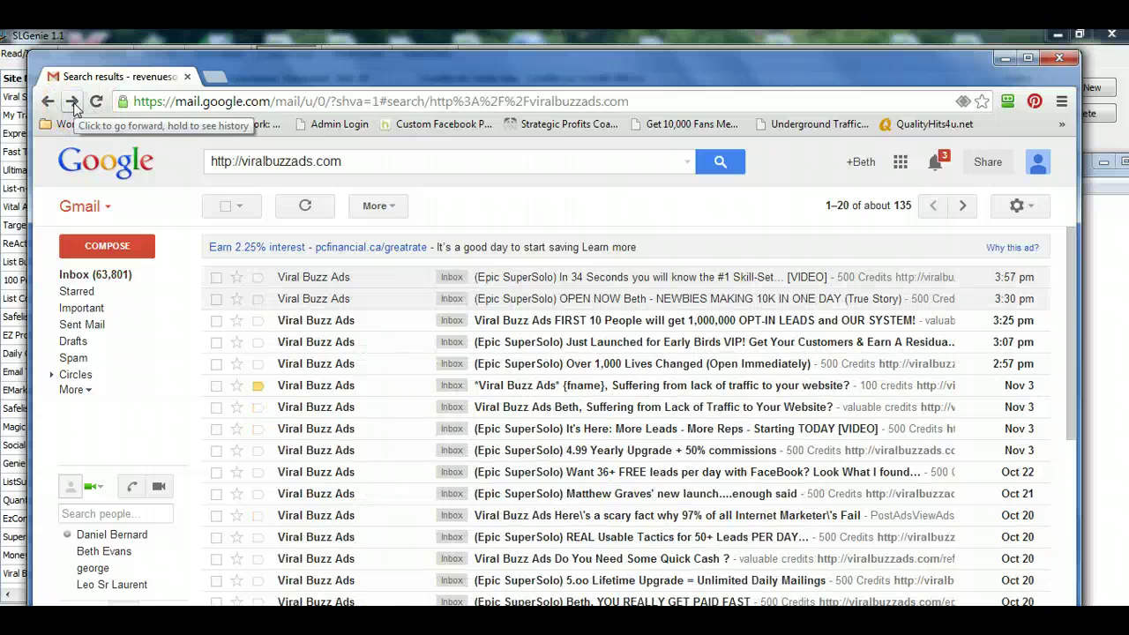
{"action": "left_click", "coordinate": [526, 341]}
{"action": "scroll", "coordinate": [528, 367], "scroll_direction": "down", "scroll_amount": 6}
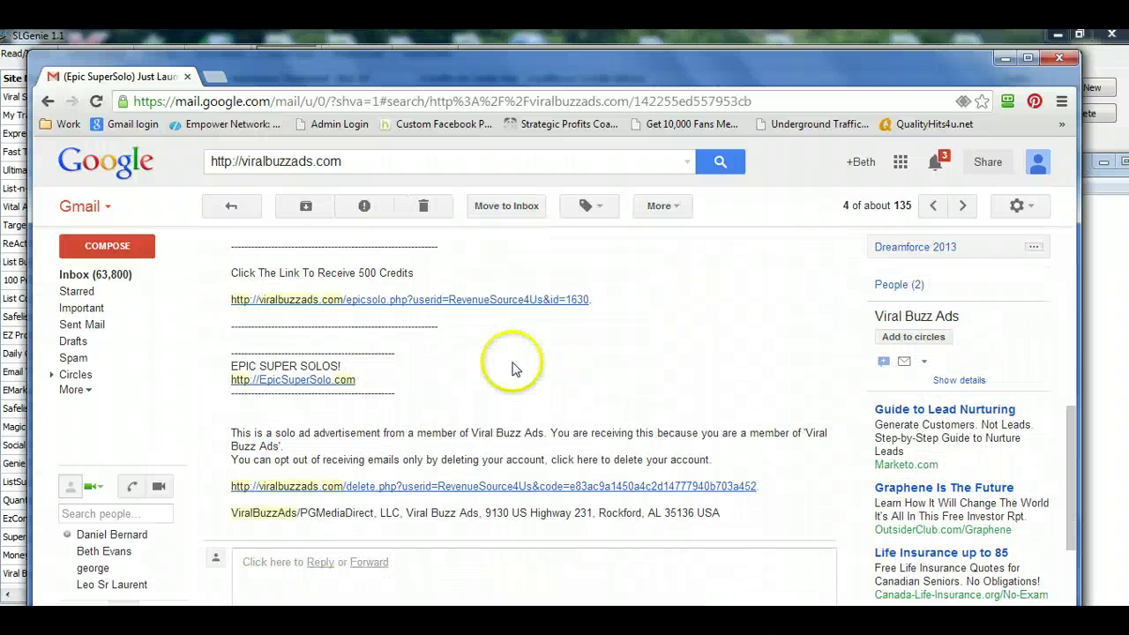
{"action": "left_click_drag", "start_coordinate": [227, 302], "coordinate": [472, 300]}
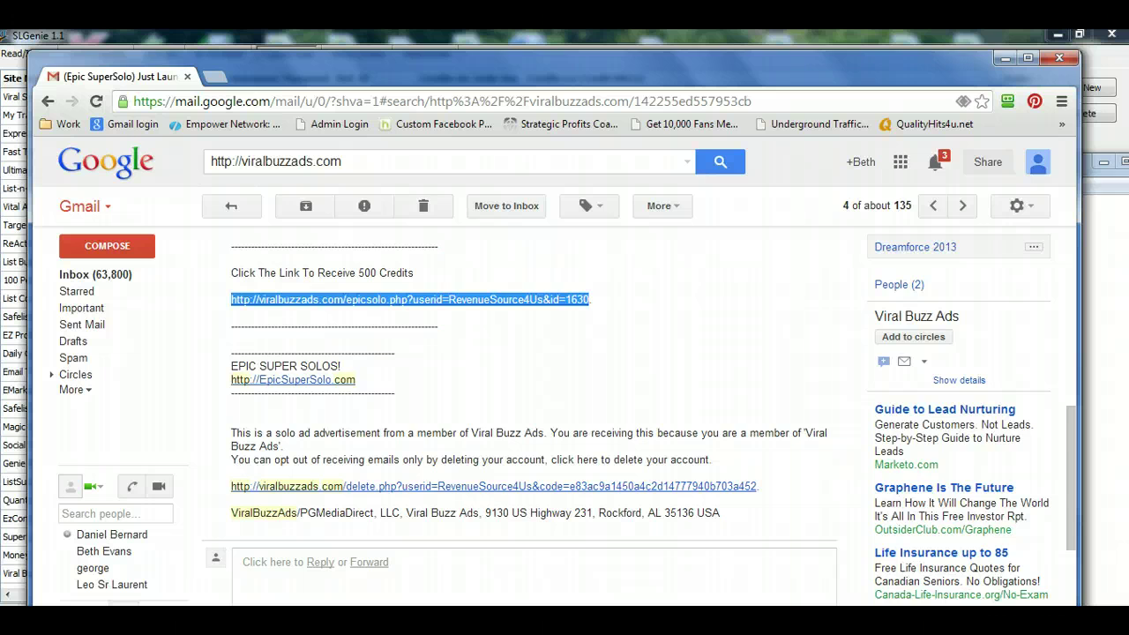
{"action": "key", "text": "alt+Tab"}
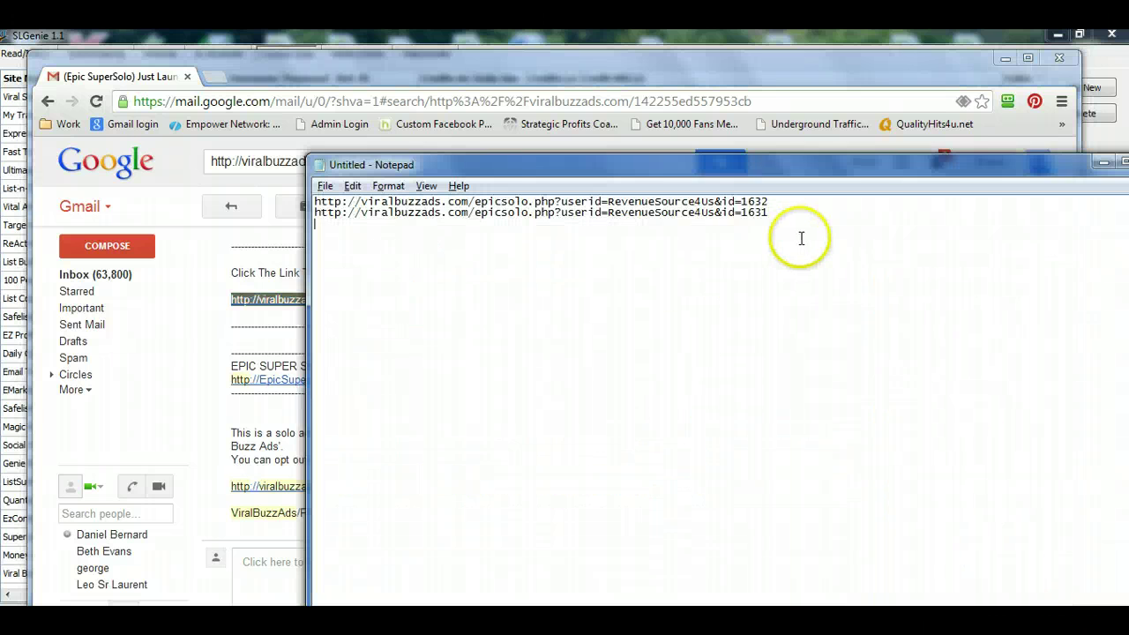
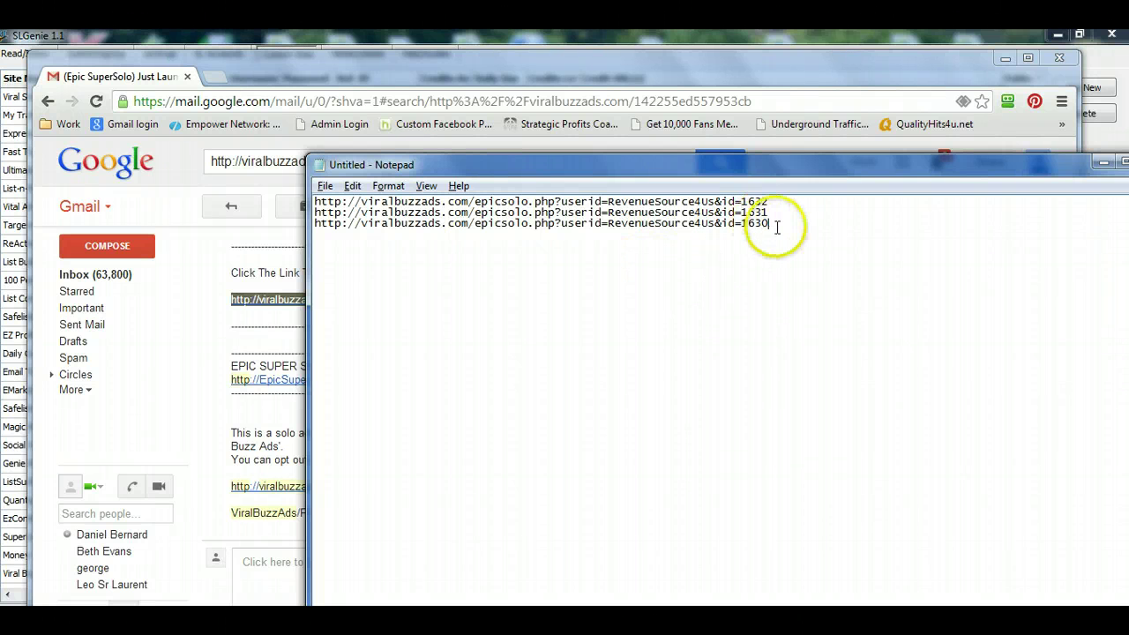
- Compare the three collected credit links, then bring SLGenie's Custom Sites list forward
{"action": "left_click_drag", "start_coordinate": [776, 226], "coordinate": [303, 181]}
{"action": "left_click", "coordinate": [496, 270]}
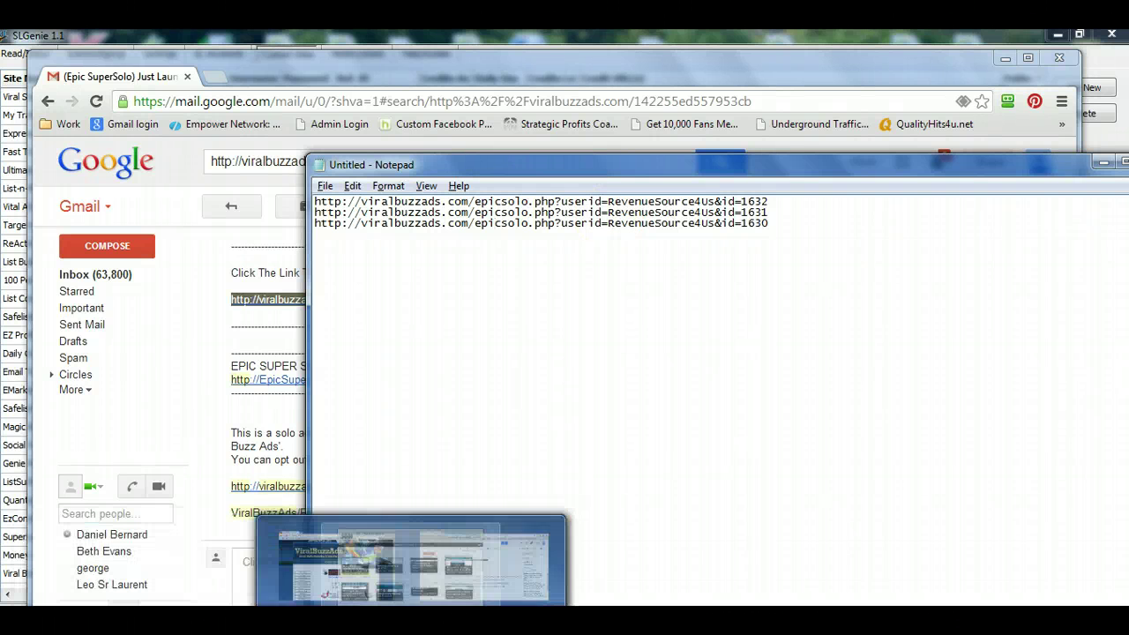
{"action": "left_click", "coordinate": [758, 543]}
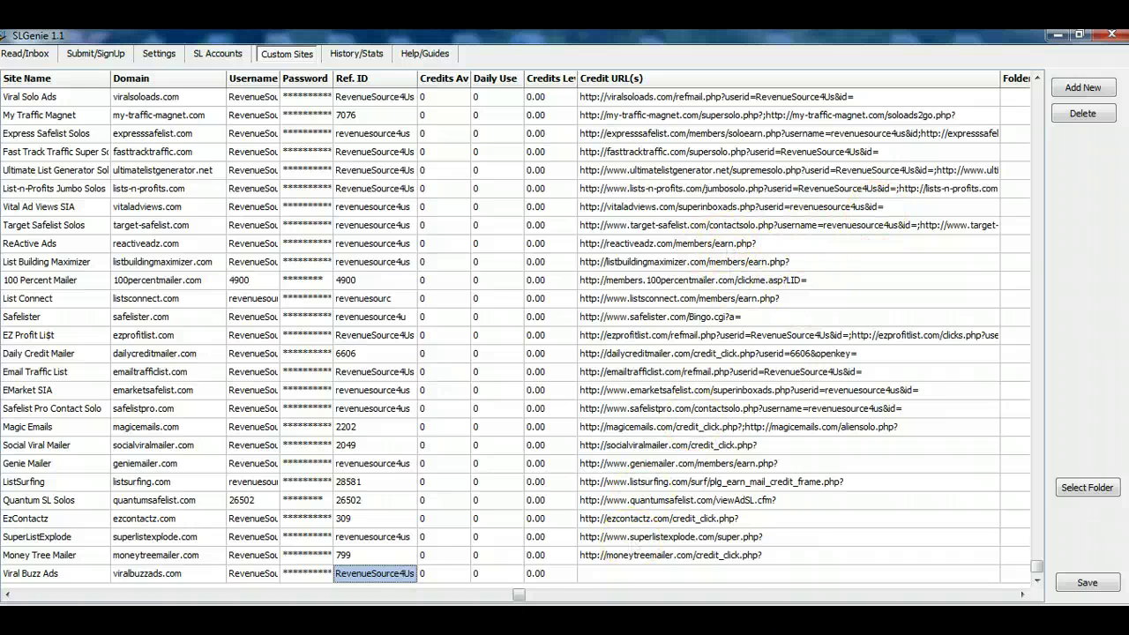
{"action": "key", "text": "alt+Tab"}
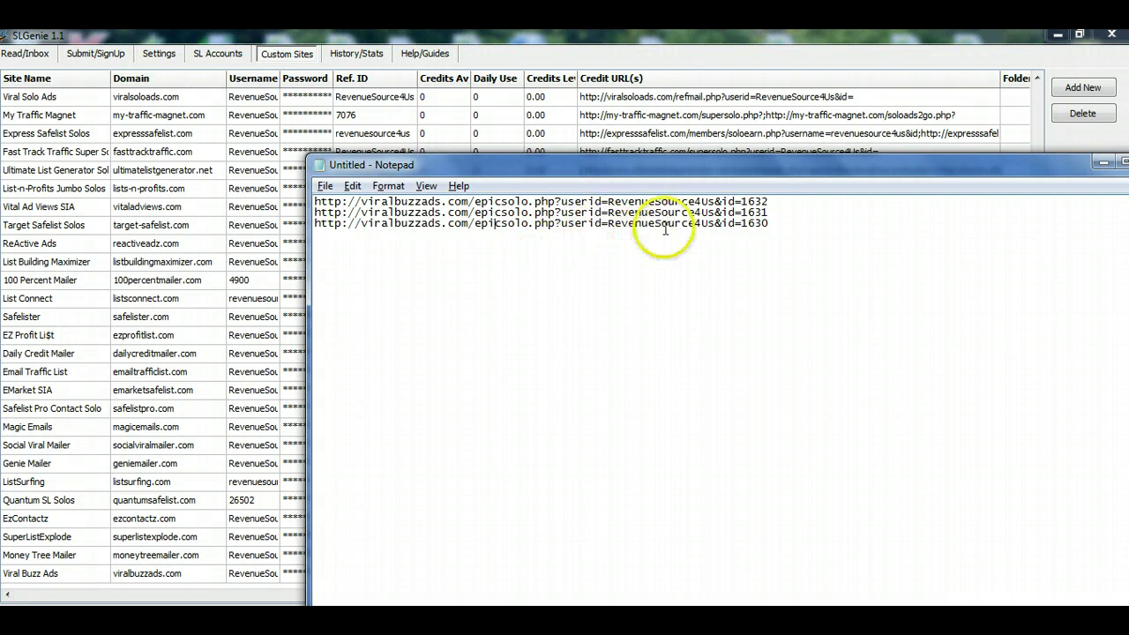
{"action": "left_click_drag", "start_coordinate": [741, 223], "coordinate": [316, 223]}
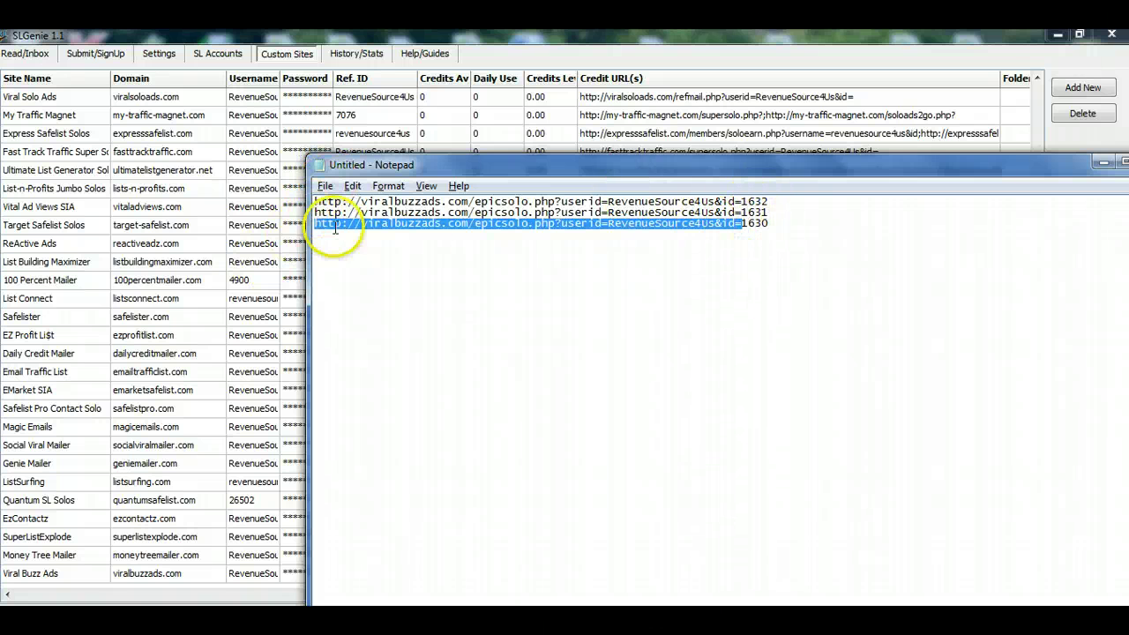
{"action": "left_click", "coordinate": [781, 231]}
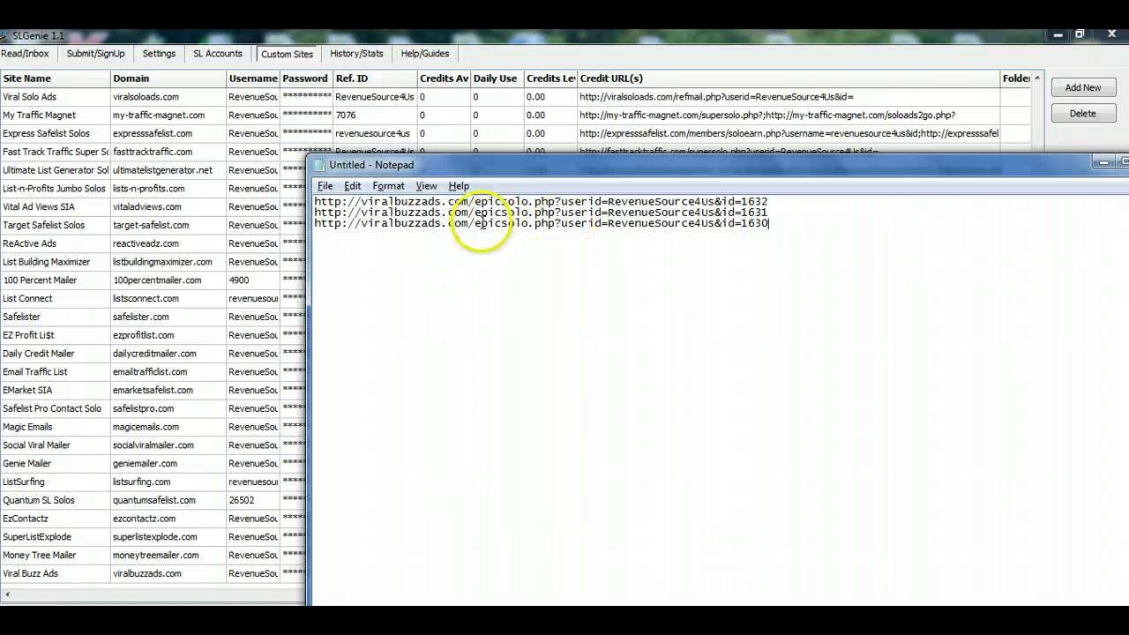
{"action": "left_click_drag", "start_coordinate": [474, 223], "coordinate": [522, 225]}
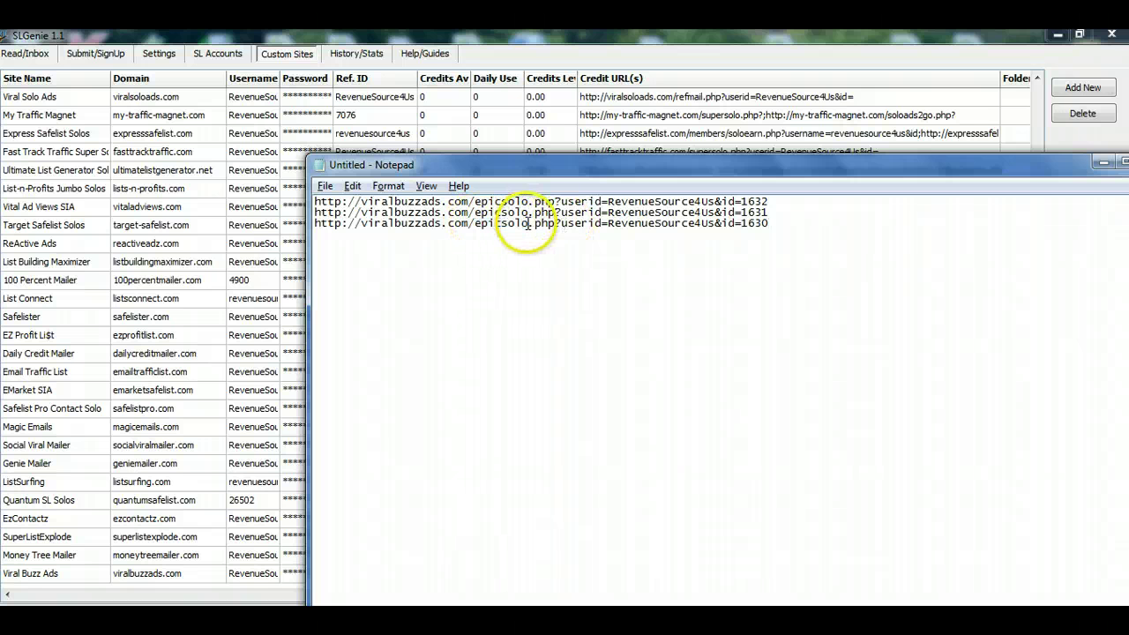
{"action": "left_click_drag", "start_coordinate": [741, 225], "coordinate": [317, 237]}
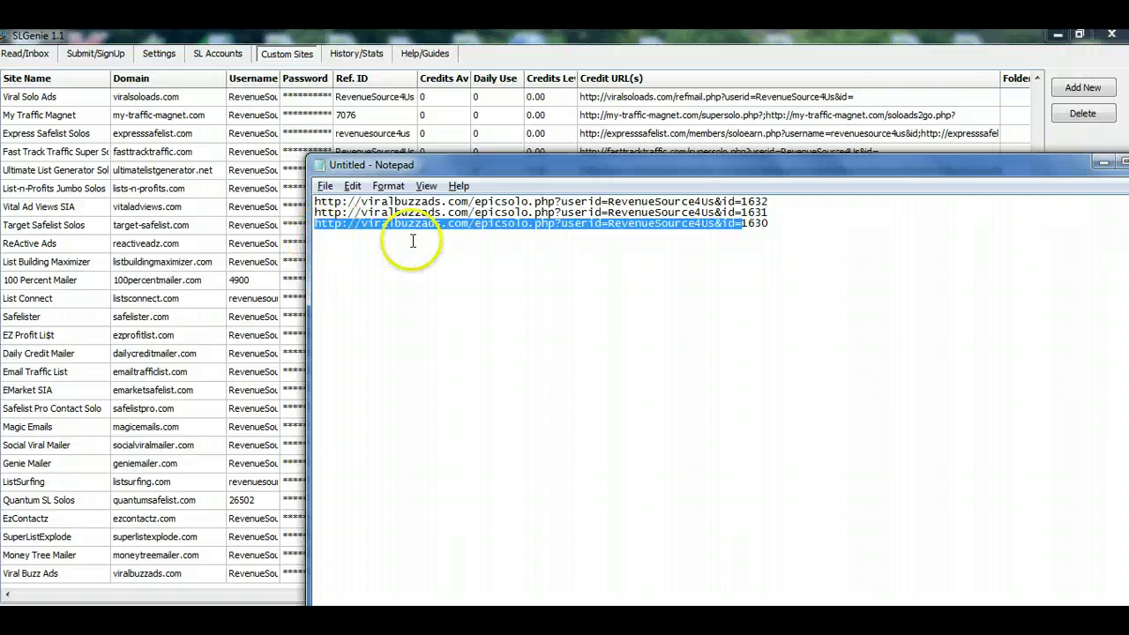
{"action": "left_click", "coordinate": [798, 229]}
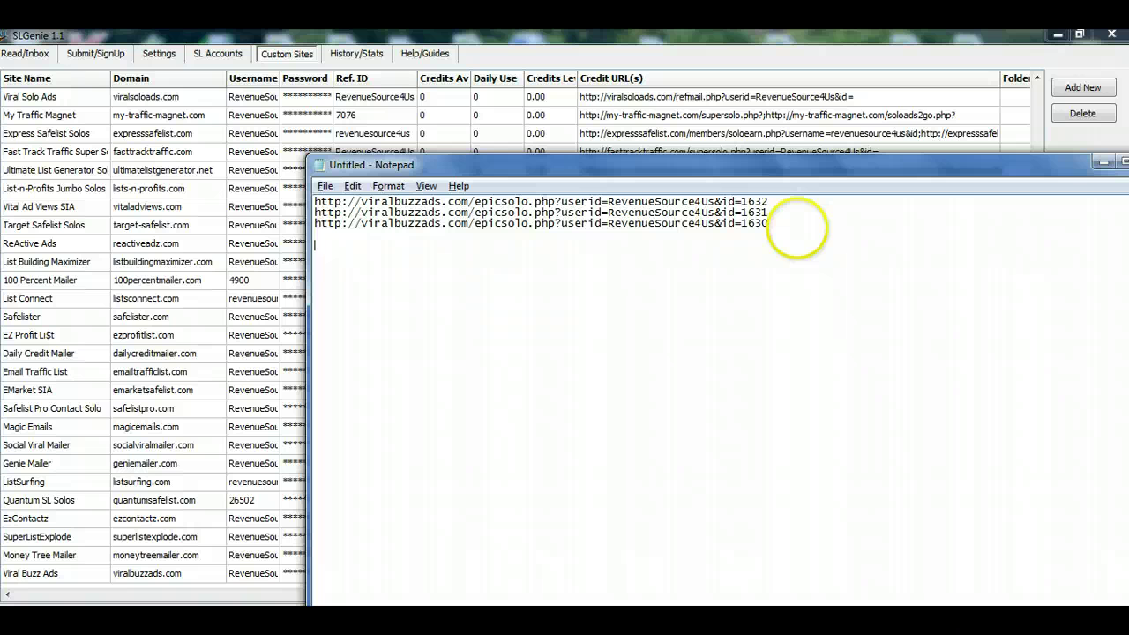
{"action": "key", "text": "alt+Tab"}
{"action": "key", "text": "alt+Tab"}
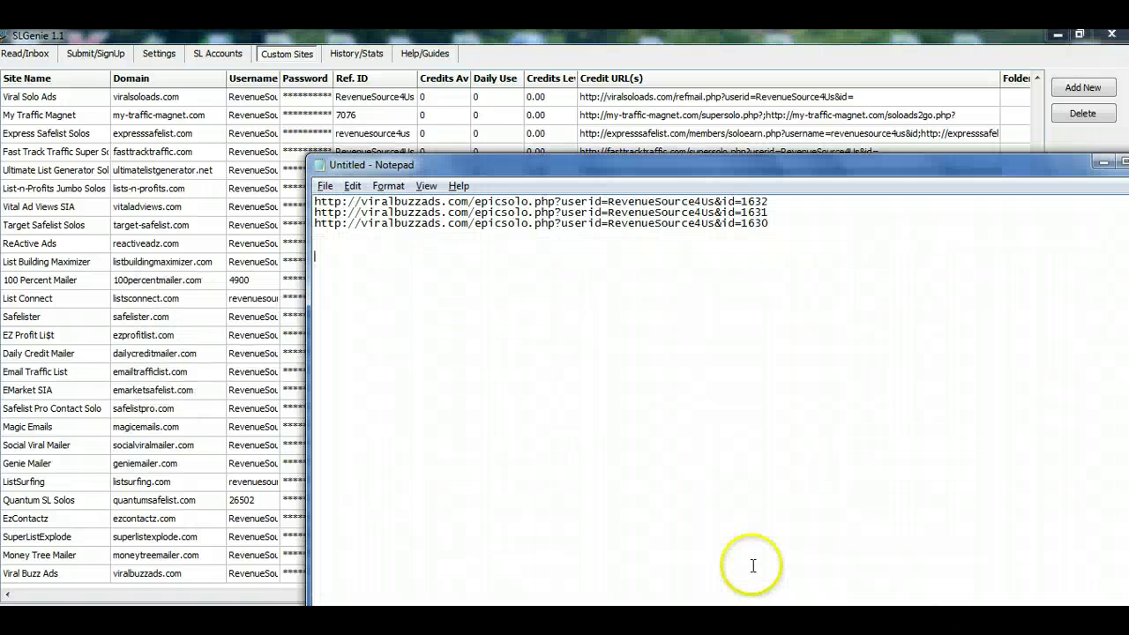
{"action": "key", "text": "alt+Tab"}
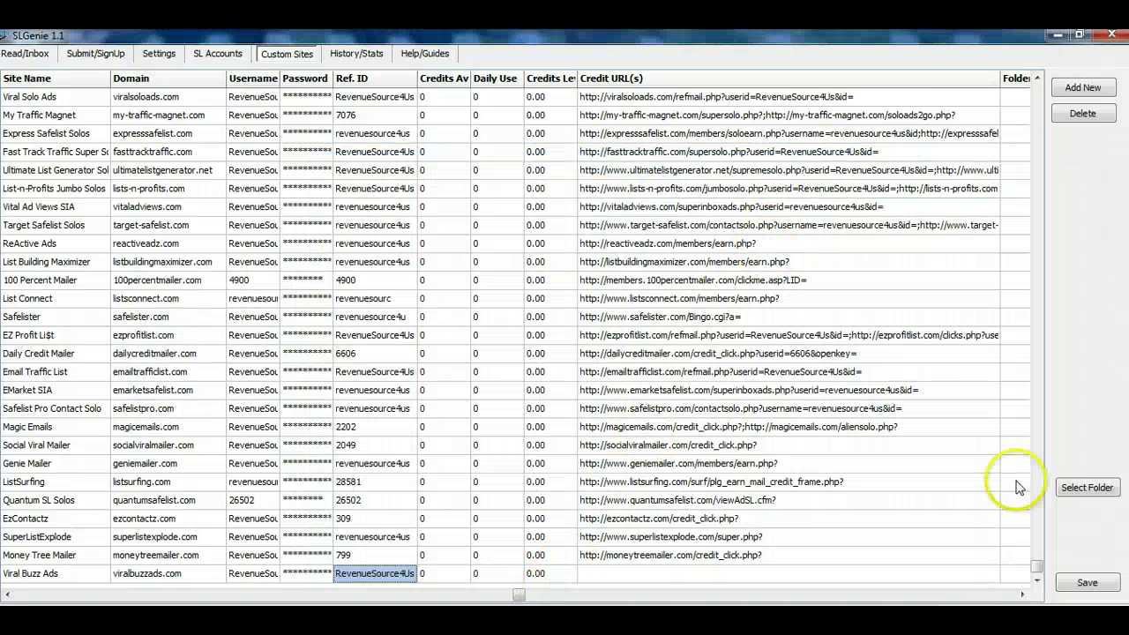
- Open the empty Credit URL(s) editor for Viral Buzz Ads, then return to Gmail's viralbuzzads.com results
{"action": "double_click", "coordinate": [600, 569]}
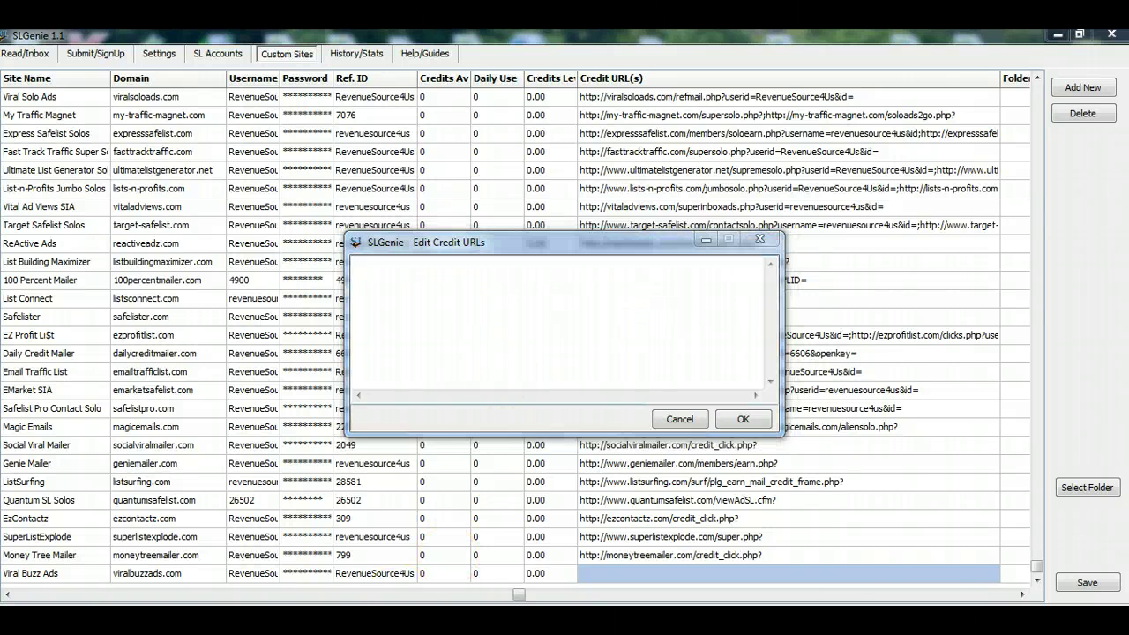
{"action": "key", "text": "alt+Tab"}
{"action": "left_click", "coordinate": [47, 104]}
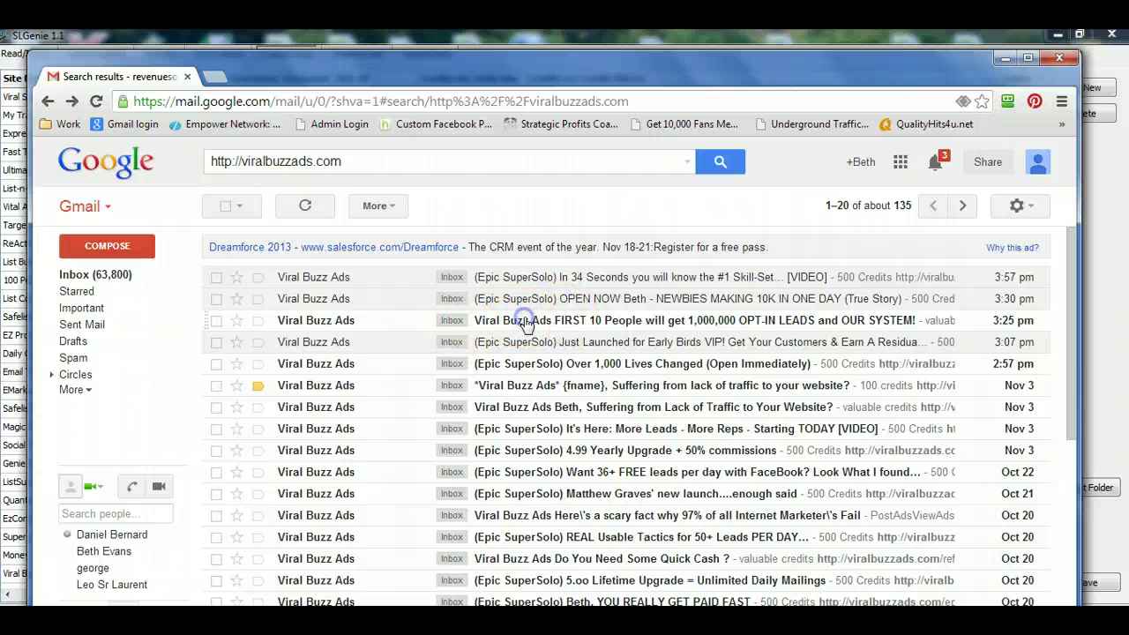
- Add the id=3512 refmail link from the FIRST 10 People email to the Notepad list
{"action": "left_click", "coordinate": [524, 320]}
{"action": "scroll", "coordinate": [529, 322], "scroll_direction": "down", "scroll_amount": 3}
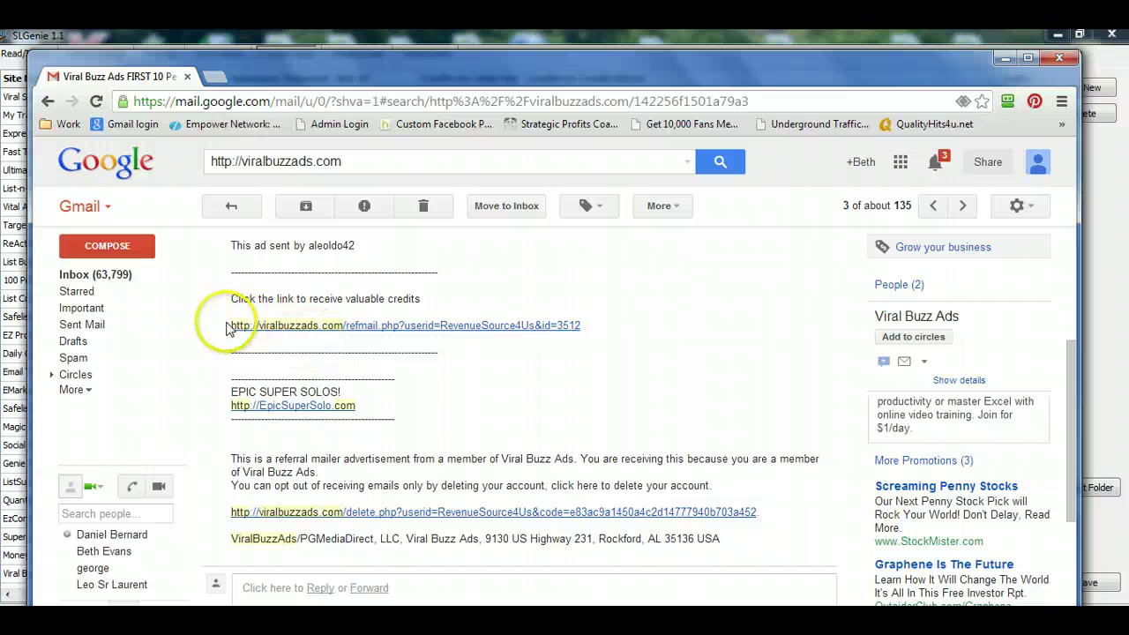
{"action": "left_click_drag", "start_coordinate": [342, 321], "coordinate": [583, 323]}
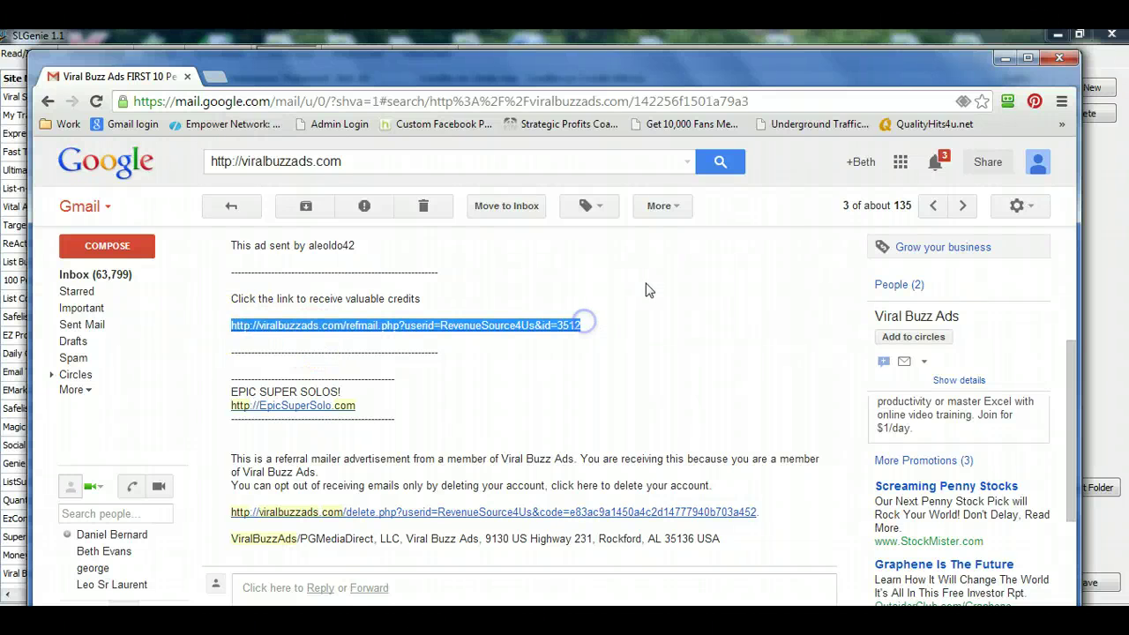
{"action": "key", "text": "alt+Tab"}
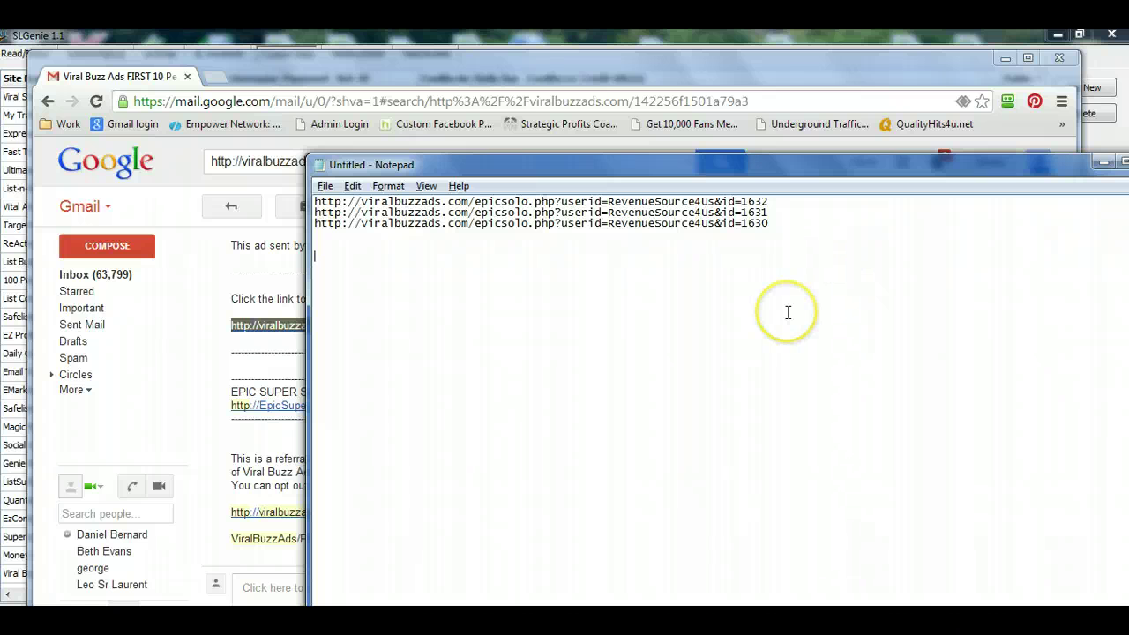
{"action": "key", "text": "alt+Tab"}
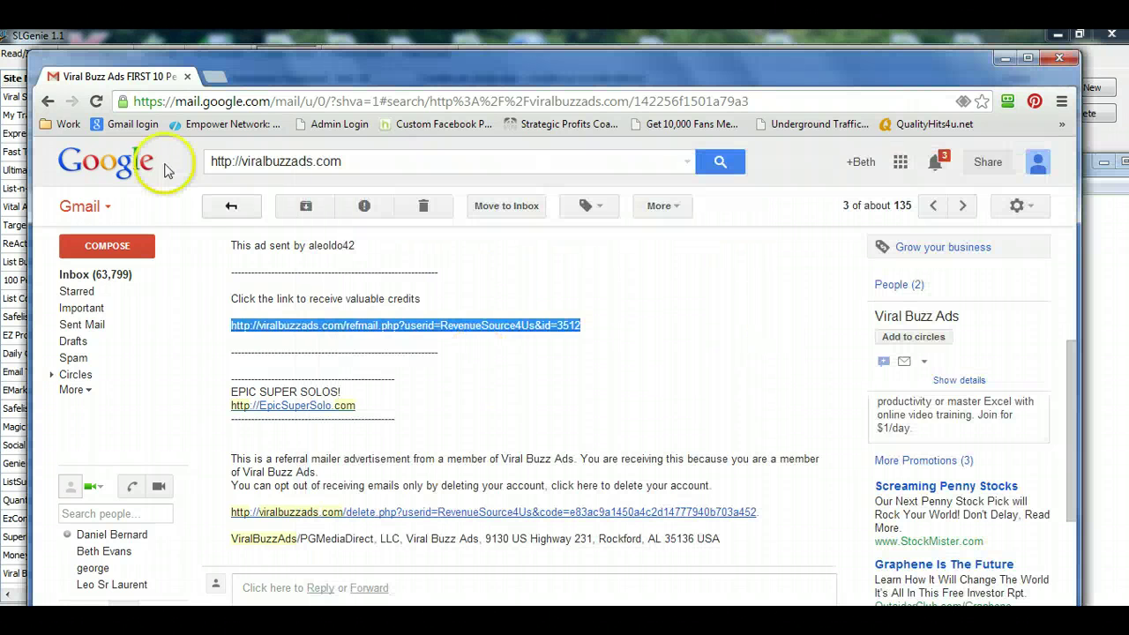
- Add the id=3506 refmail link from the website-traffic email on the next note line
{"action": "left_click", "coordinate": [49, 102]}
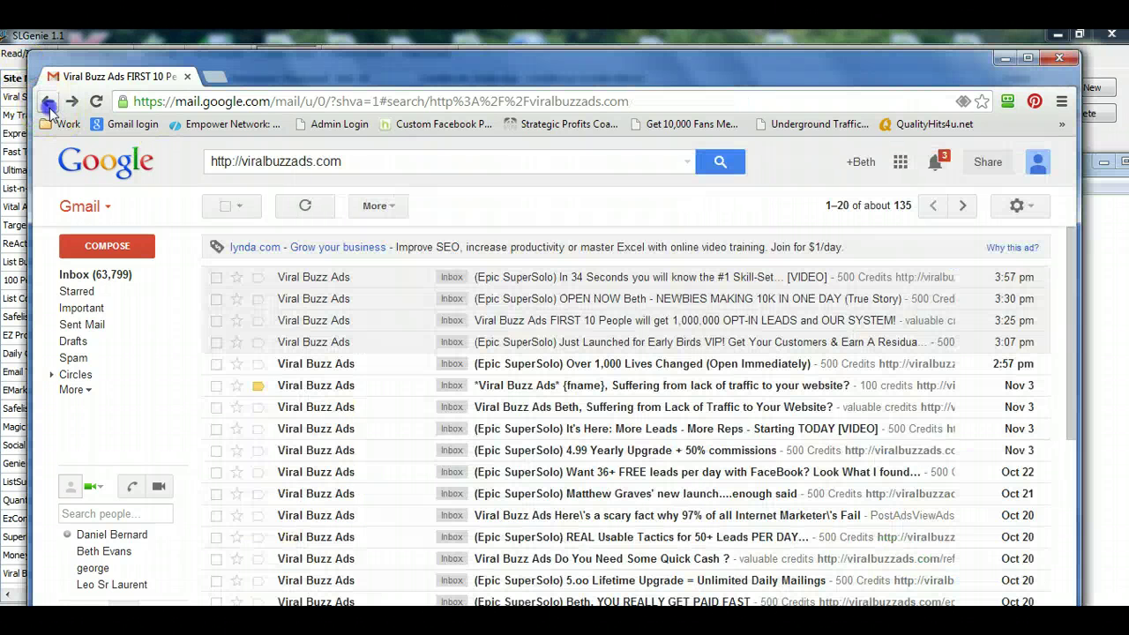
{"action": "left_click", "coordinate": [506, 409]}
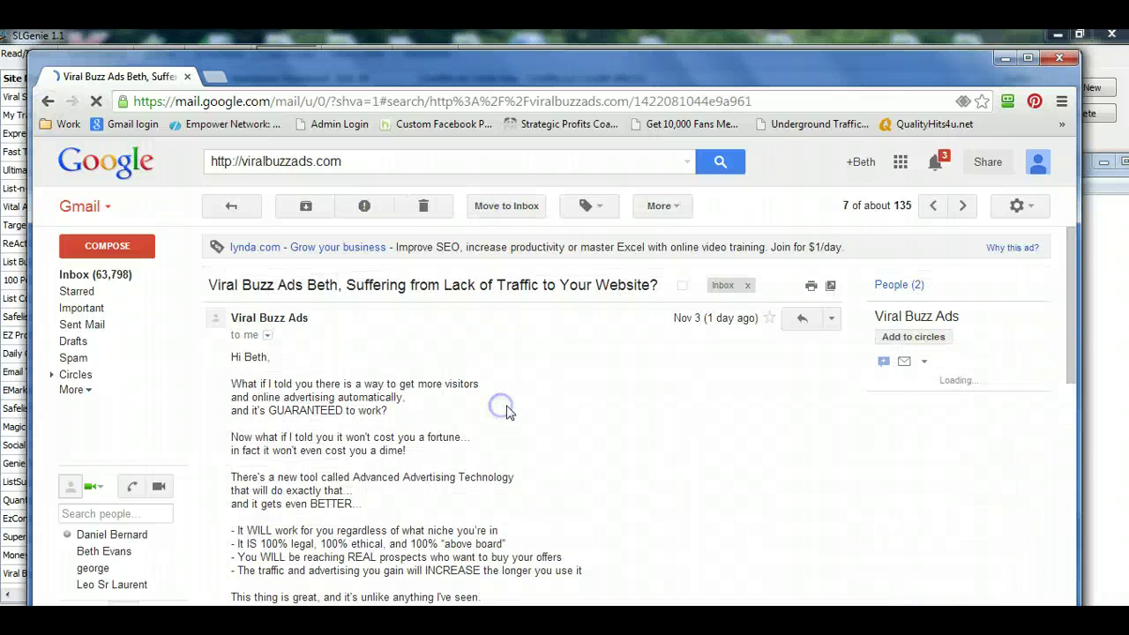
{"action": "scroll", "coordinate": [511, 412], "scroll_direction": "down", "scroll_amount": 4}
{"action": "scroll", "coordinate": [509, 412], "scroll_direction": "down", "scroll_amount": 2}
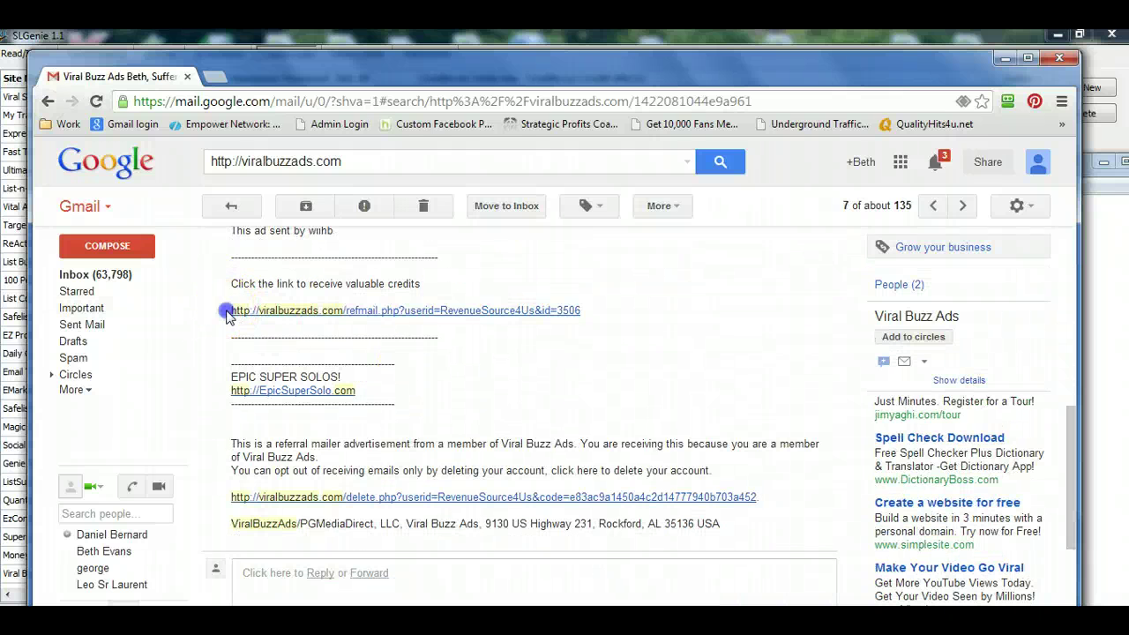
{"action": "left_click_drag", "start_coordinate": [226, 300], "coordinate": [582, 311]}
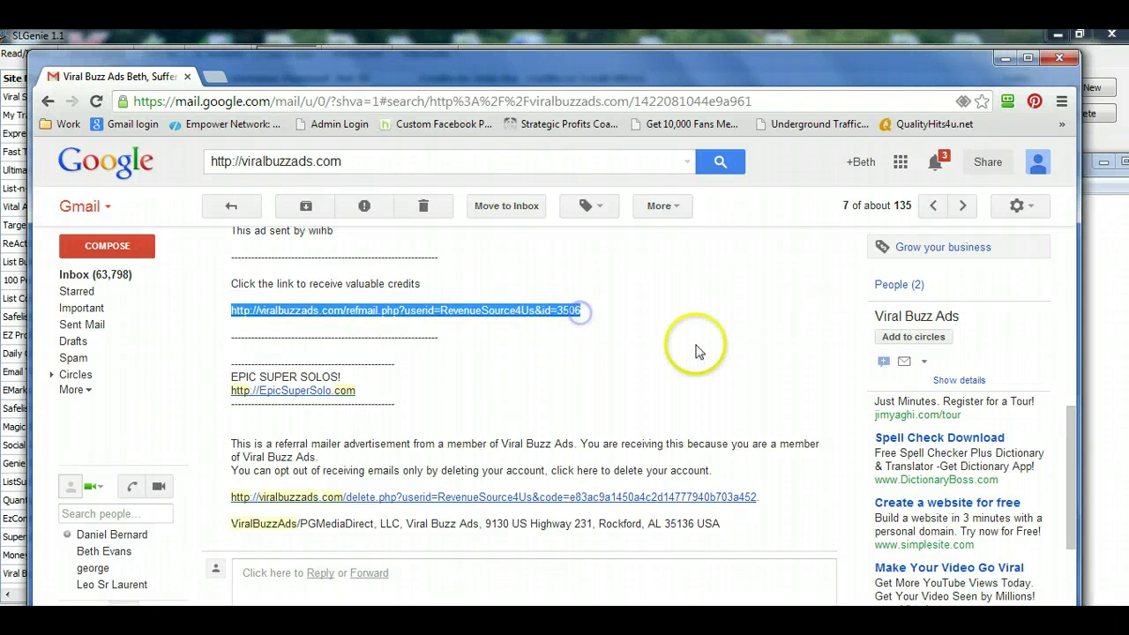
{"action": "key", "text": "ctrl+c"}
{"action": "key", "text": "alt+Tab"}
{"action": "key", "text": "ctrl+v"}
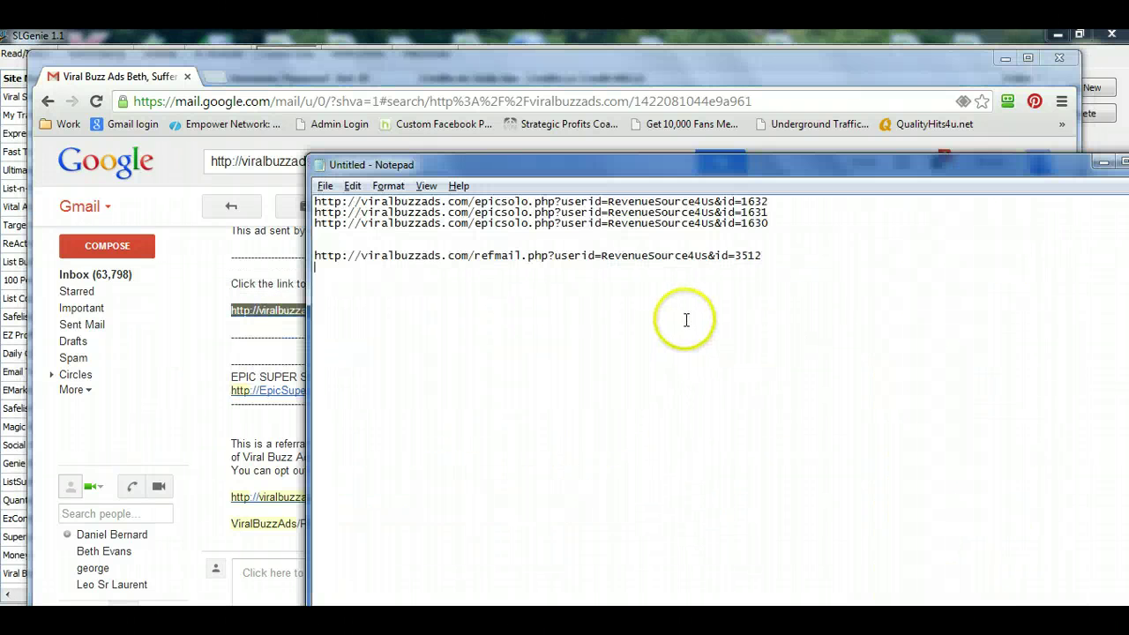
{"action": "key", "text": "ctrl+v"}
{"action": "key", "text": "alt+Tab"}
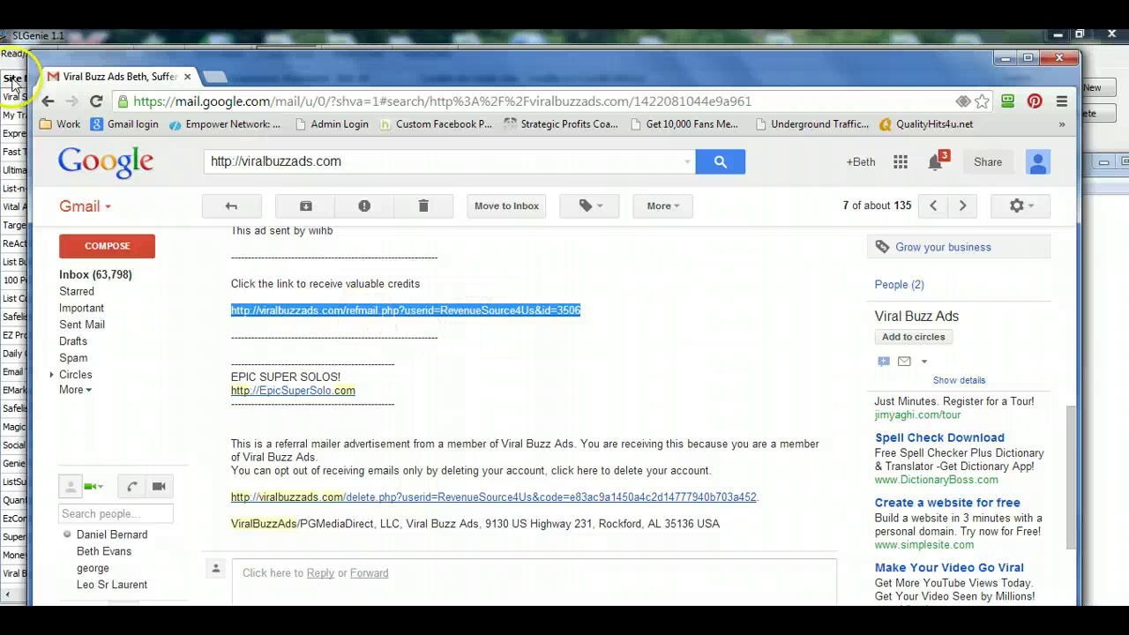
- Add the id=3382 refmail link from the scary-fact Viral Buzz Ads email to the notes
{"action": "left_click", "coordinate": [48, 100]}
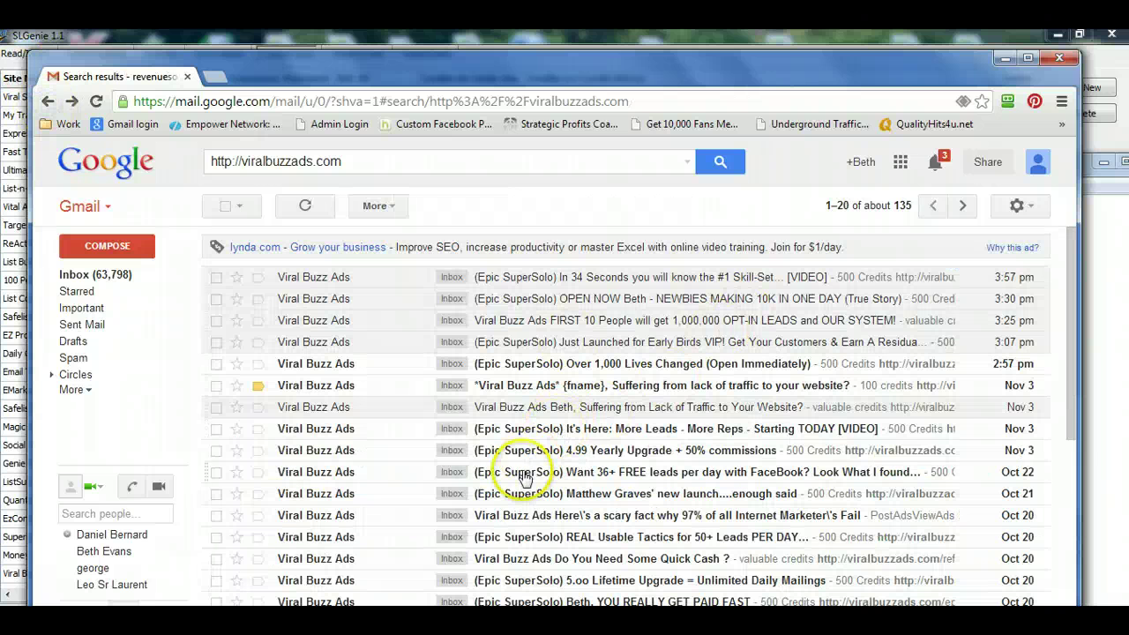
{"action": "left_click", "coordinate": [496, 515]}
{"action": "scroll", "coordinate": [491, 444], "scroll_direction": "down", "scroll_amount": 6}
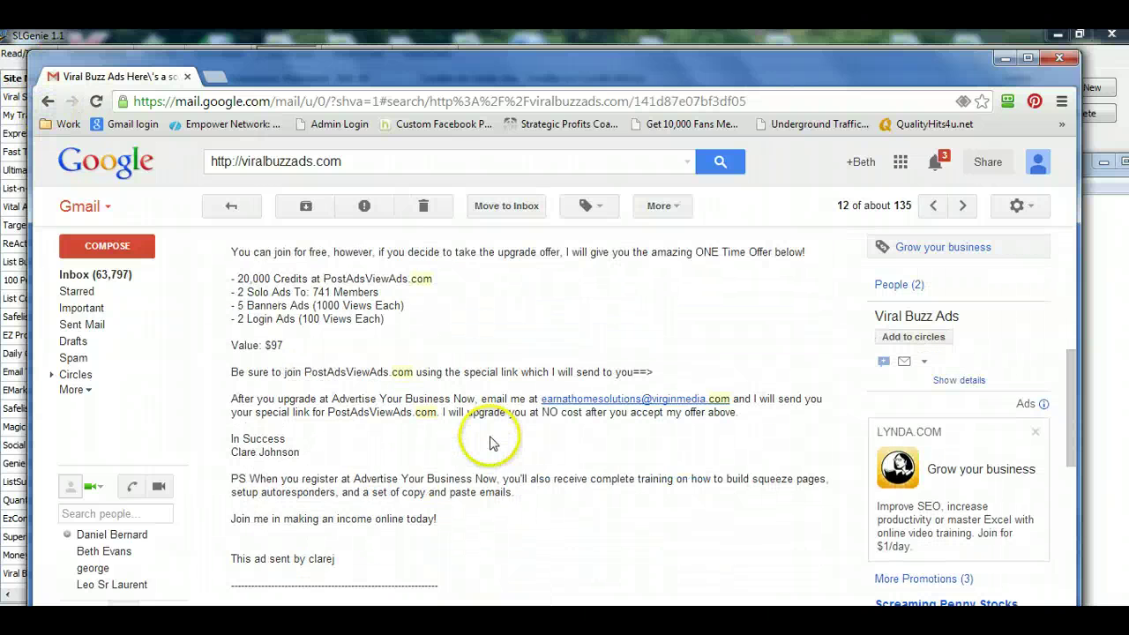
{"action": "scroll", "coordinate": [371, 445], "scroll_direction": "down", "scroll_amount": 2}
{"action": "left_click_drag", "start_coordinate": [229, 472], "coordinate": [584, 473]}
{"action": "key", "text": "alt+Tab"}
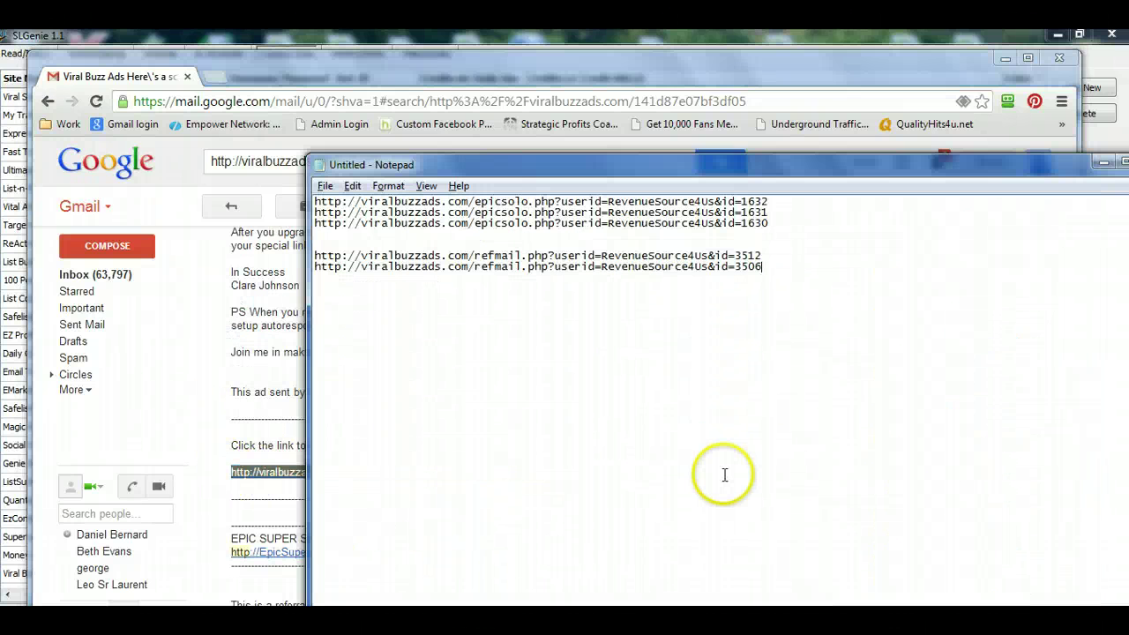
{"action": "key", "text": "ctrl+v"}
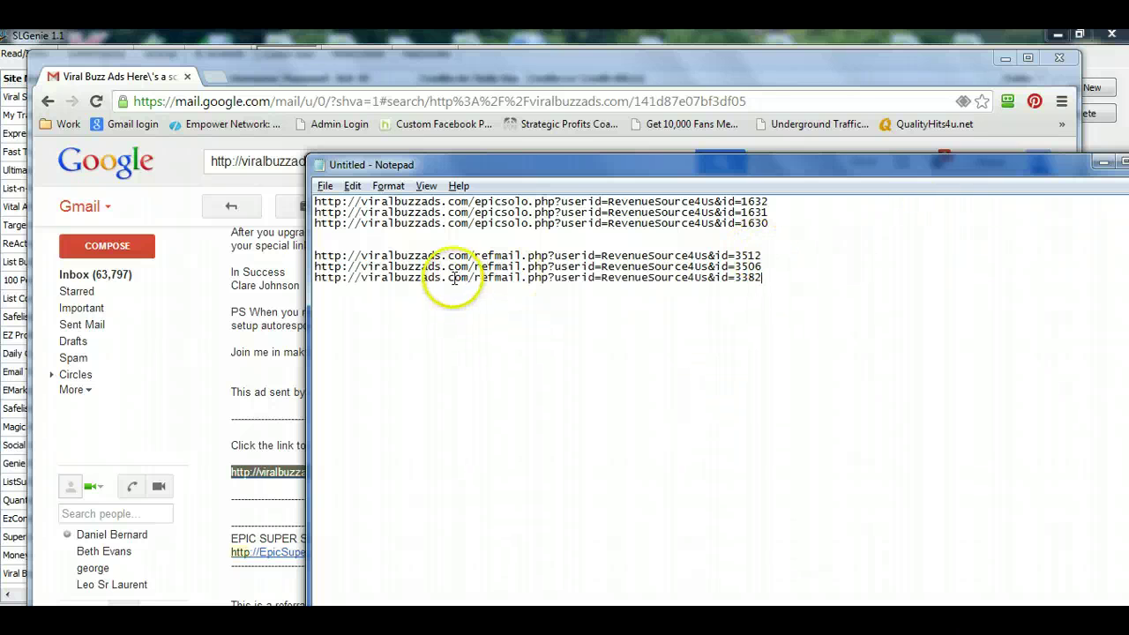
- Compare the refmail and epicsolo page names in the links, then return to the credit URL editor
{"action": "left_click_drag", "start_coordinate": [475, 277], "coordinate": [522, 277]}
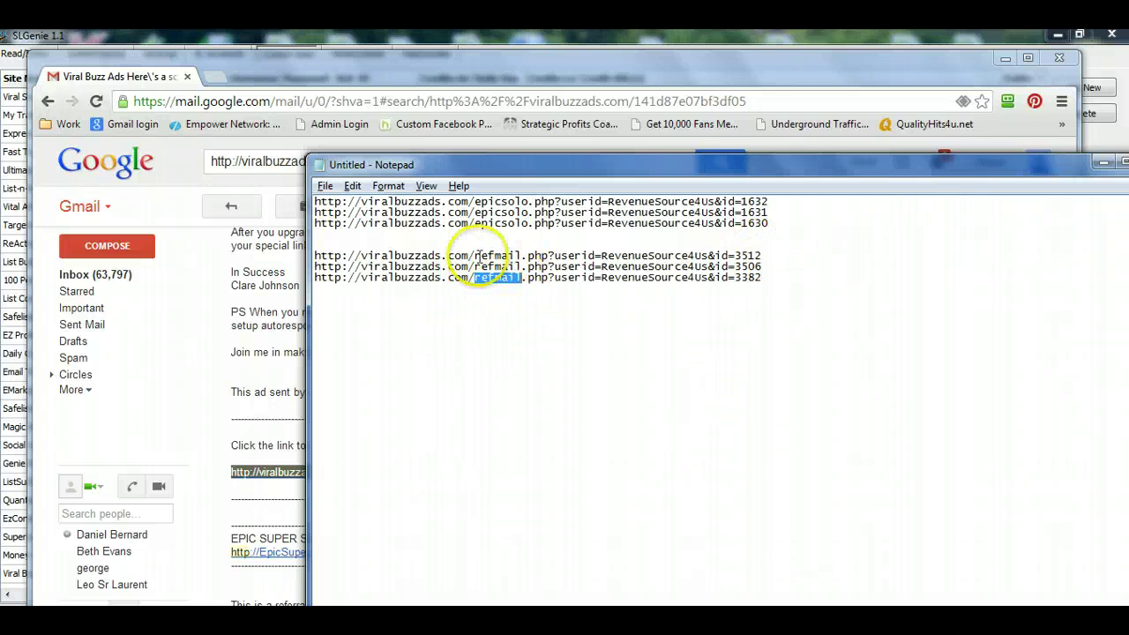
{"action": "left_click_drag", "start_coordinate": [474, 223], "coordinate": [529, 223]}
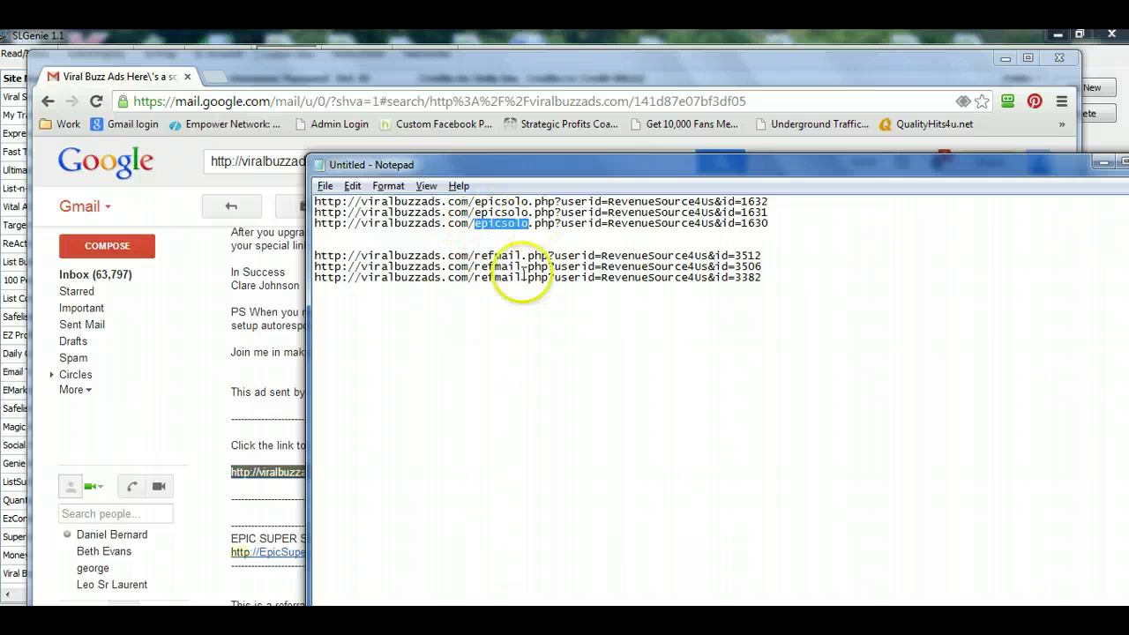
{"action": "left_click", "coordinate": [557, 316]}
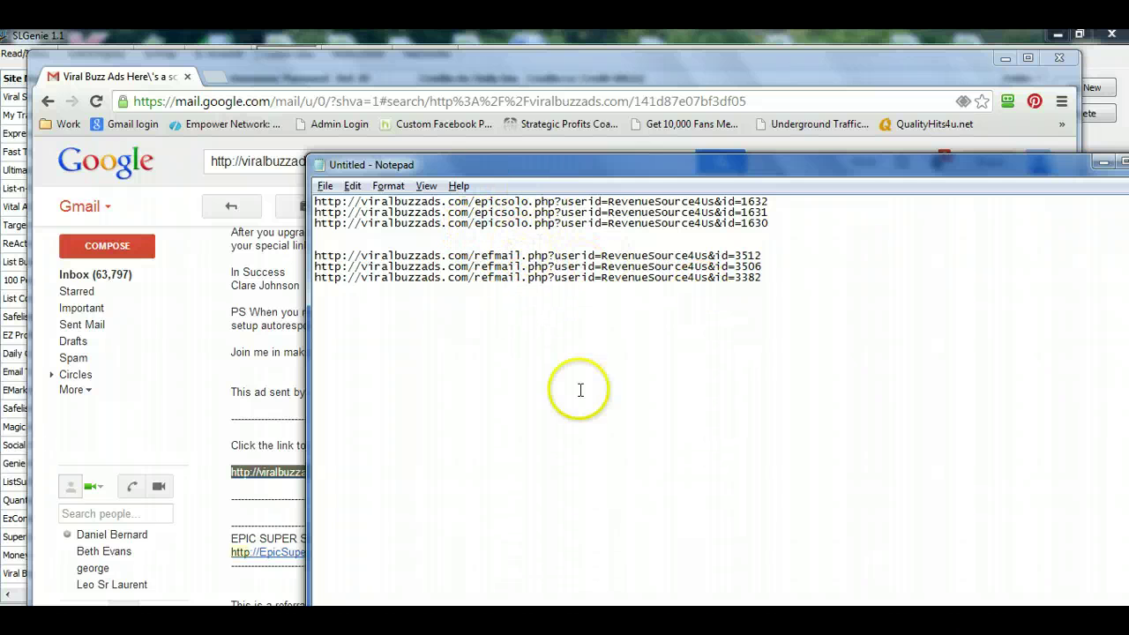
{"action": "left_click", "coordinate": [795, 276]}
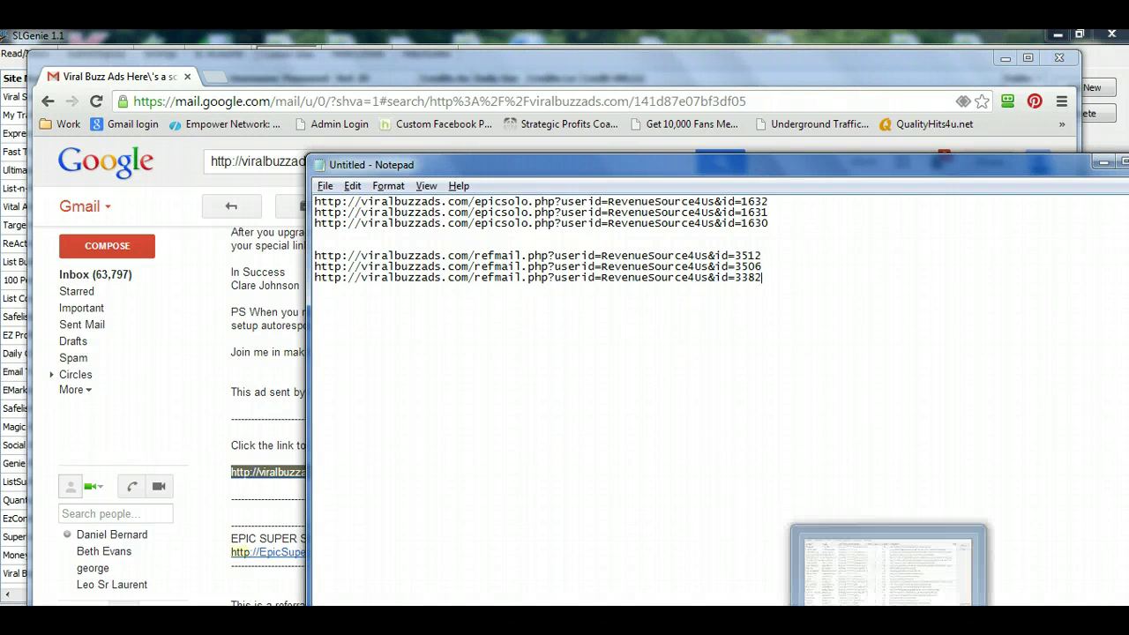
{"action": "left_click", "coordinate": [889, 619]}
- Enter the base epicsolo.php URL, trimmed to end at id=, as the first credit URL
{"action": "left_click", "coordinate": [506, 350]}
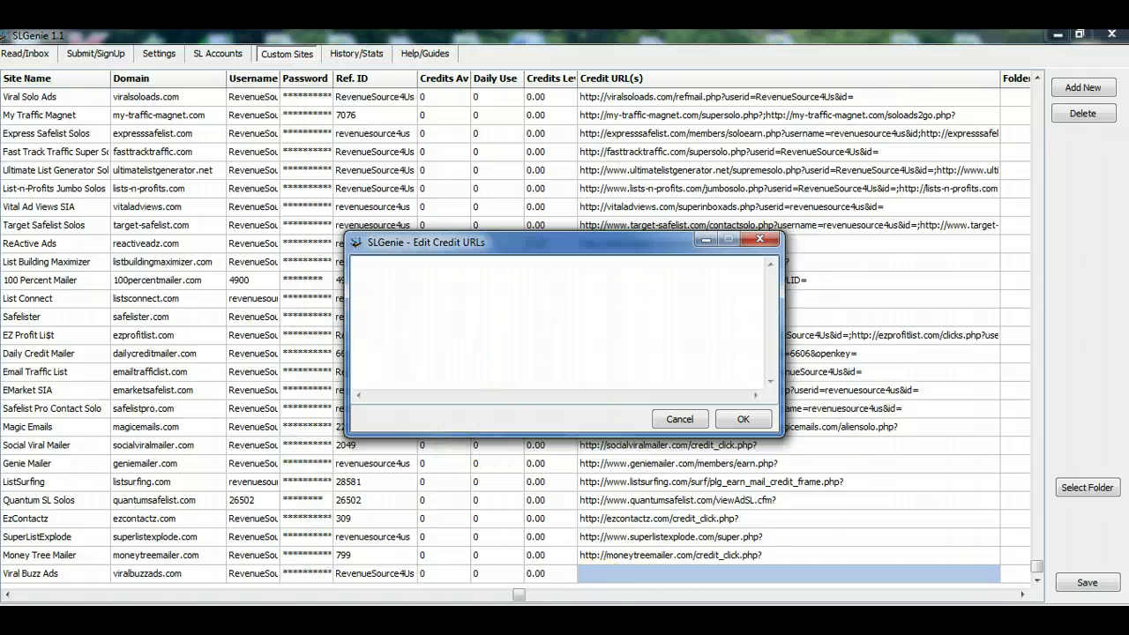
{"action": "left_click", "coordinate": [680, 619]}
{"action": "left_click_drag", "start_coordinate": [613, 165], "coordinate": [628, 339]}
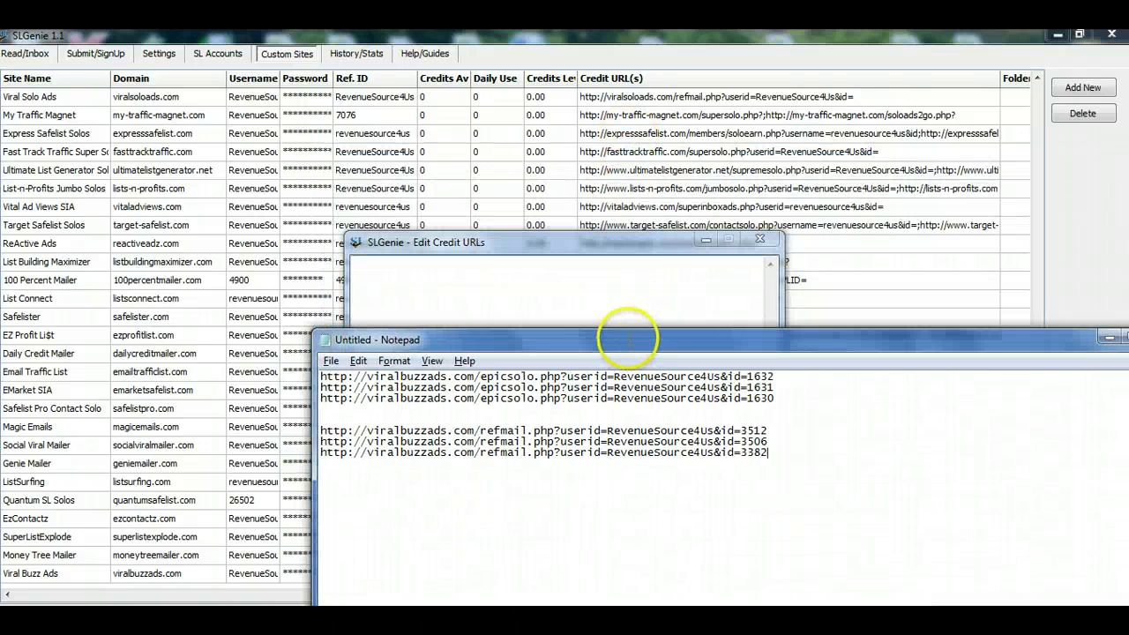
{"action": "left_click", "coordinate": [747, 376]}
{"action": "left_click_drag", "start_coordinate": [748, 377], "coordinate": [297, 358]}
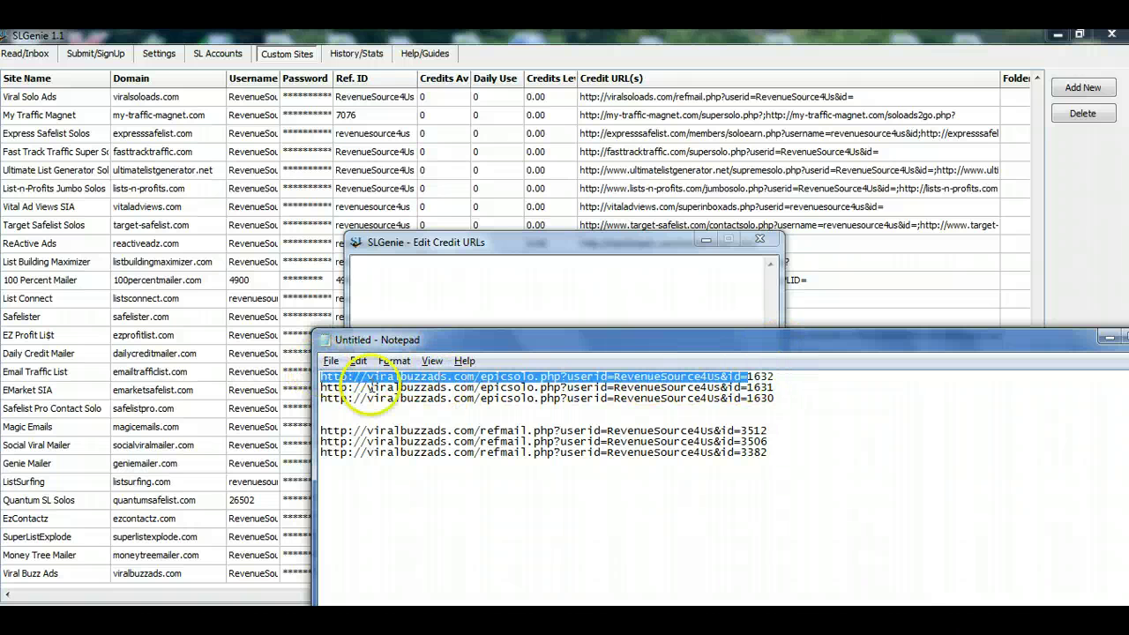
{"action": "left_click", "coordinate": [591, 285]}
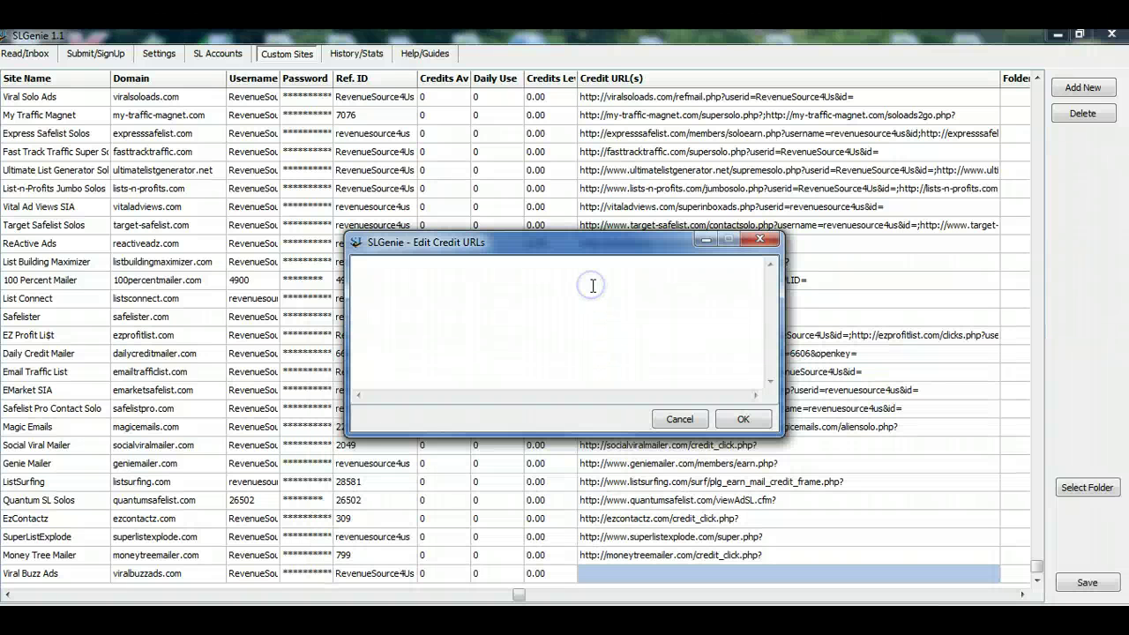
{"action": "key", "text": "ctrl+v"}
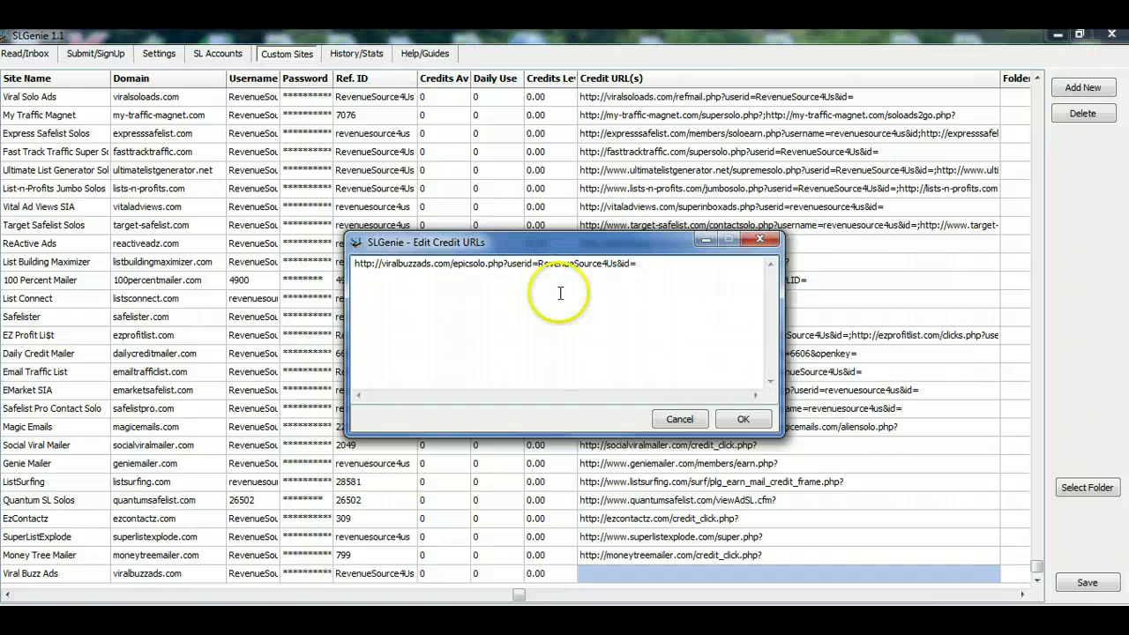
- Add the base refmail.php URL ending at id= on a second line and confirm both URLs
{"action": "key", "text": "alt+Tab"}
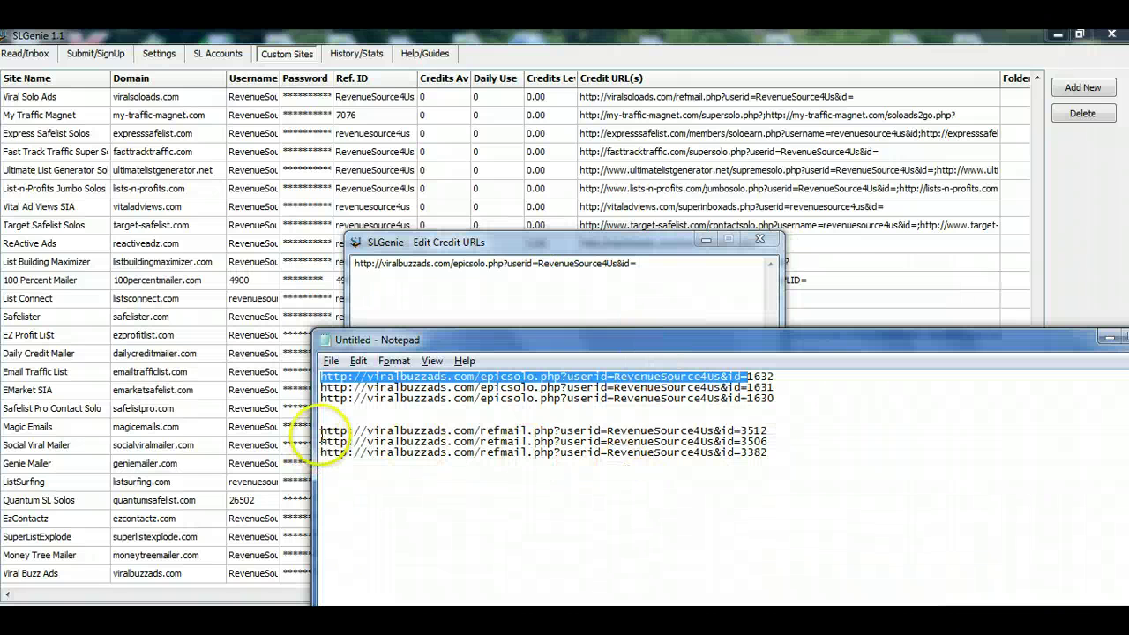
{"action": "left_click_drag", "start_coordinate": [319, 431], "coordinate": [744, 430]}
{"action": "key", "text": "ctrl+c"}
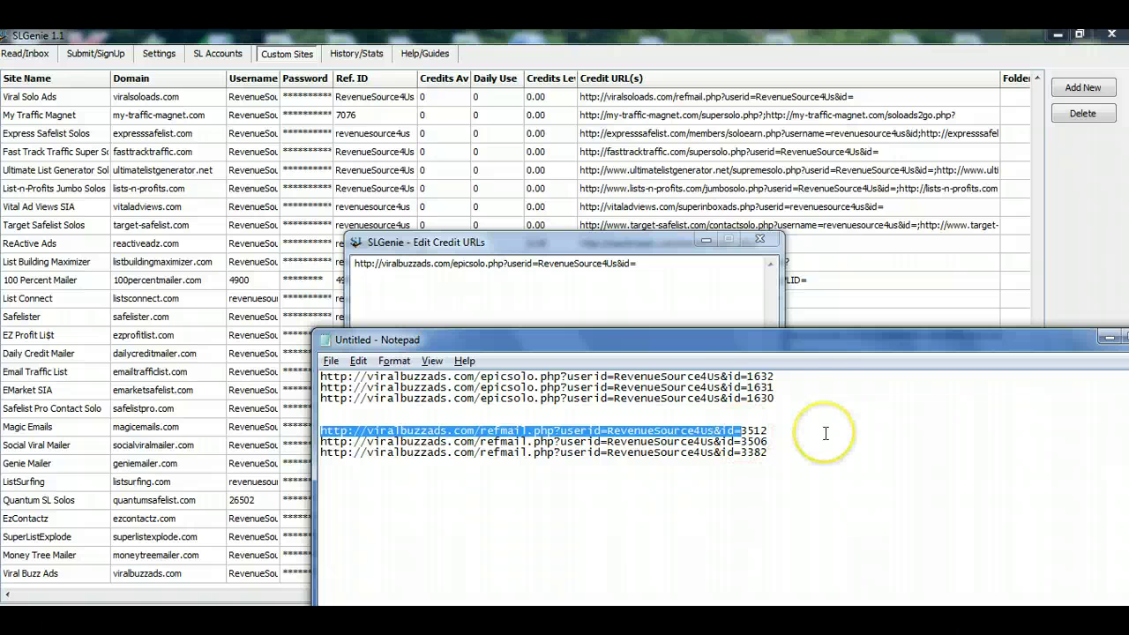
{"action": "left_click", "coordinate": [536, 318]}
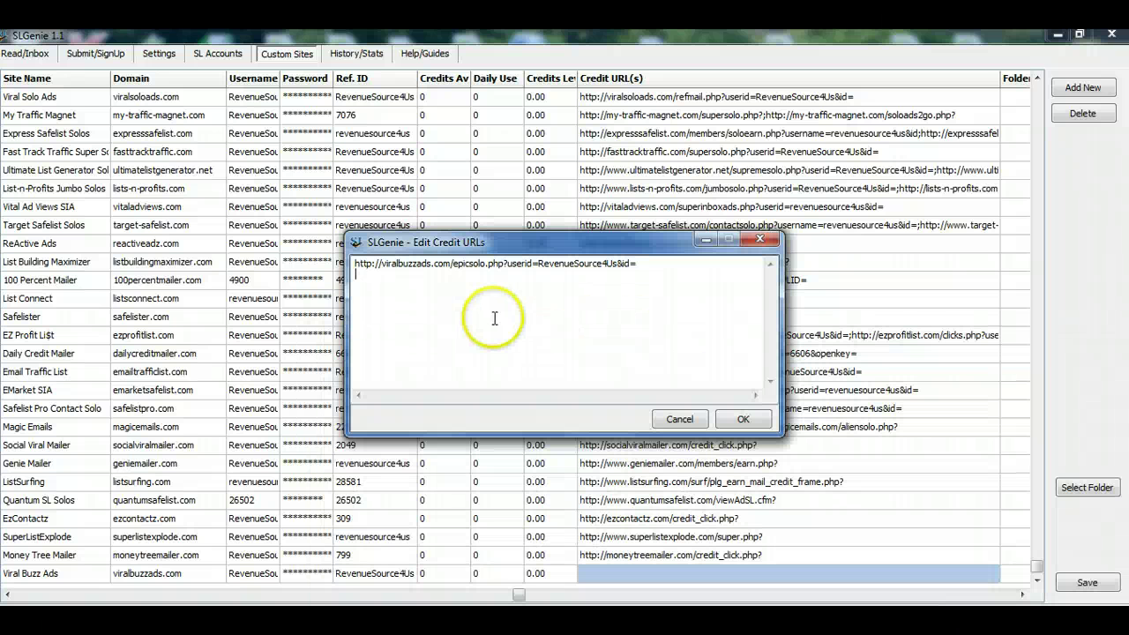
{"action": "key", "text": "Return"}
{"action": "key", "text": "ctrl+v"}
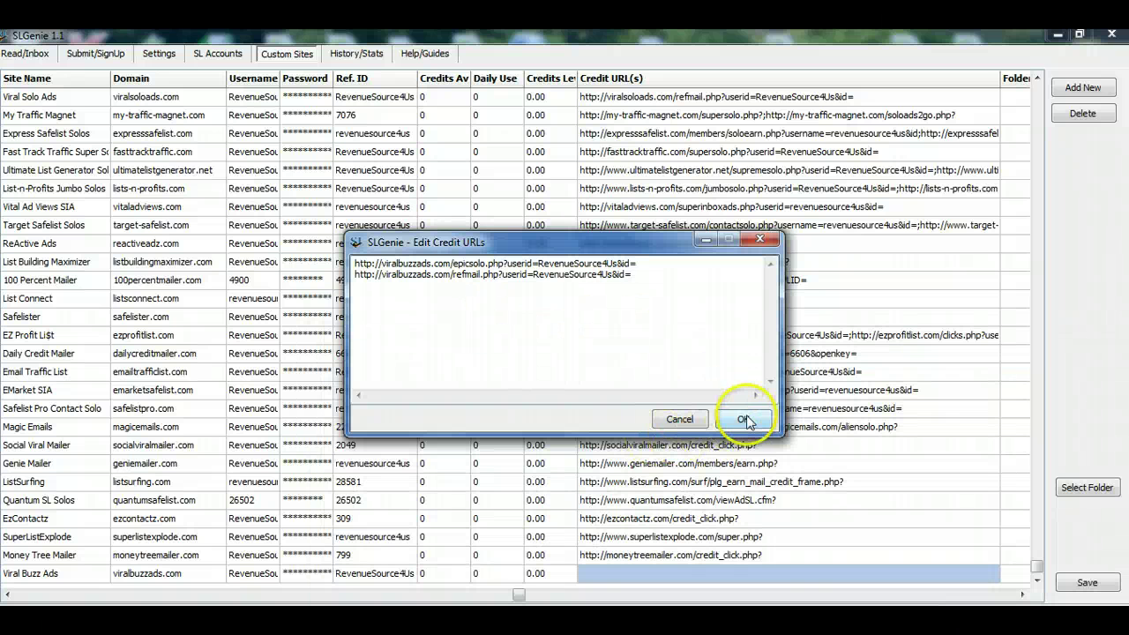
{"action": "left_click", "coordinate": [743, 420]}
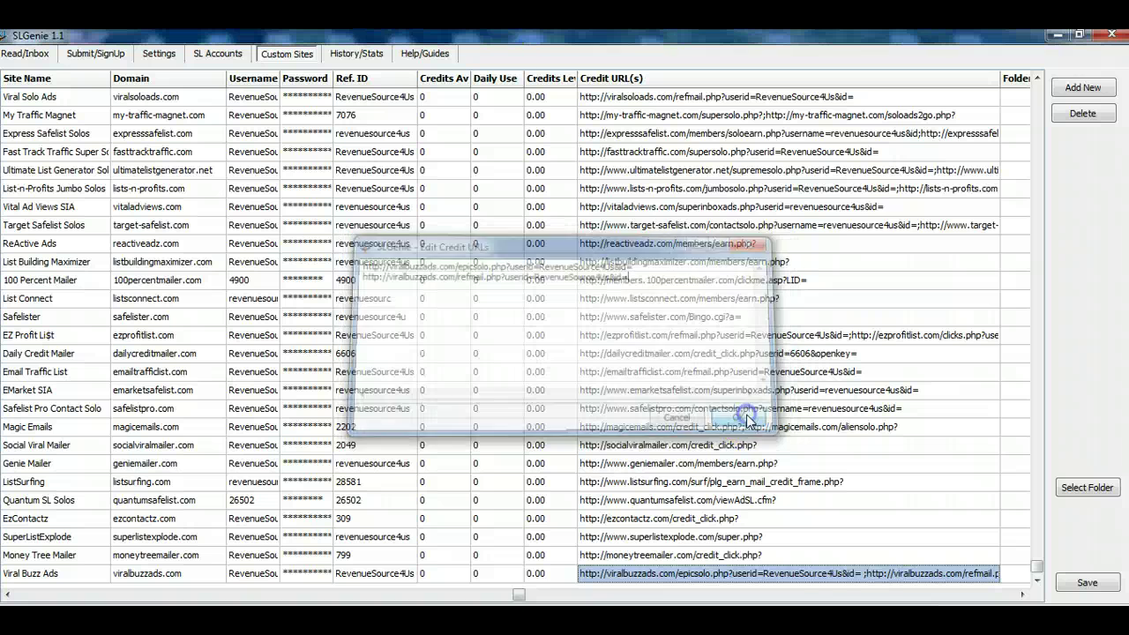
{"action": "left_click", "coordinate": [824, 595]}
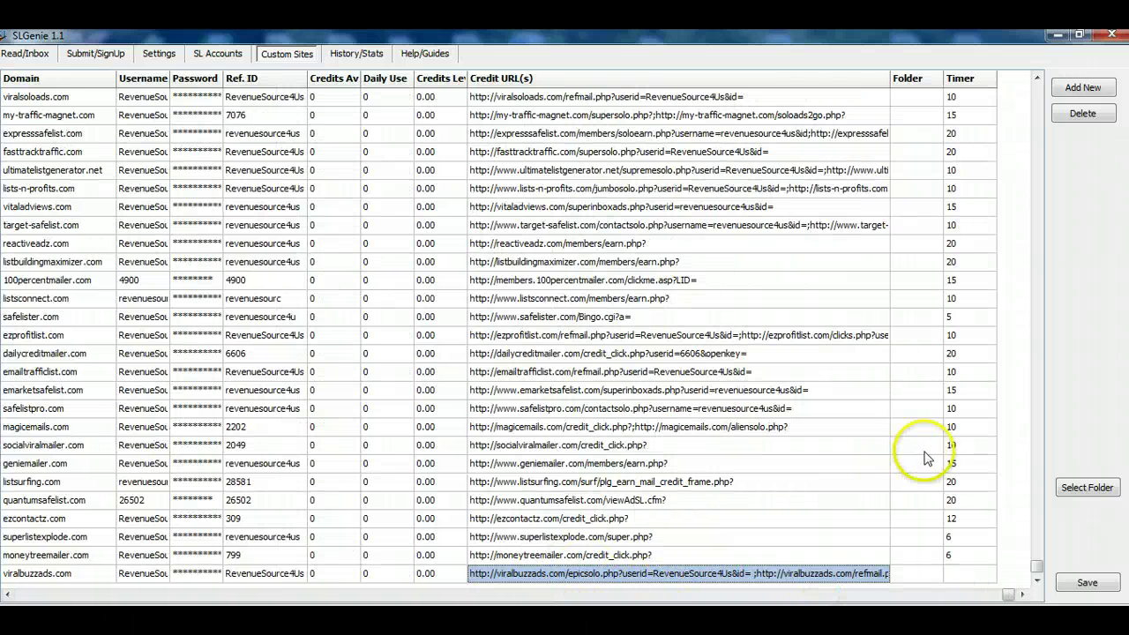
- Open the refmail credit link from the Gmail message to check its credit page
{"action": "key", "text": "alt+Tab"}
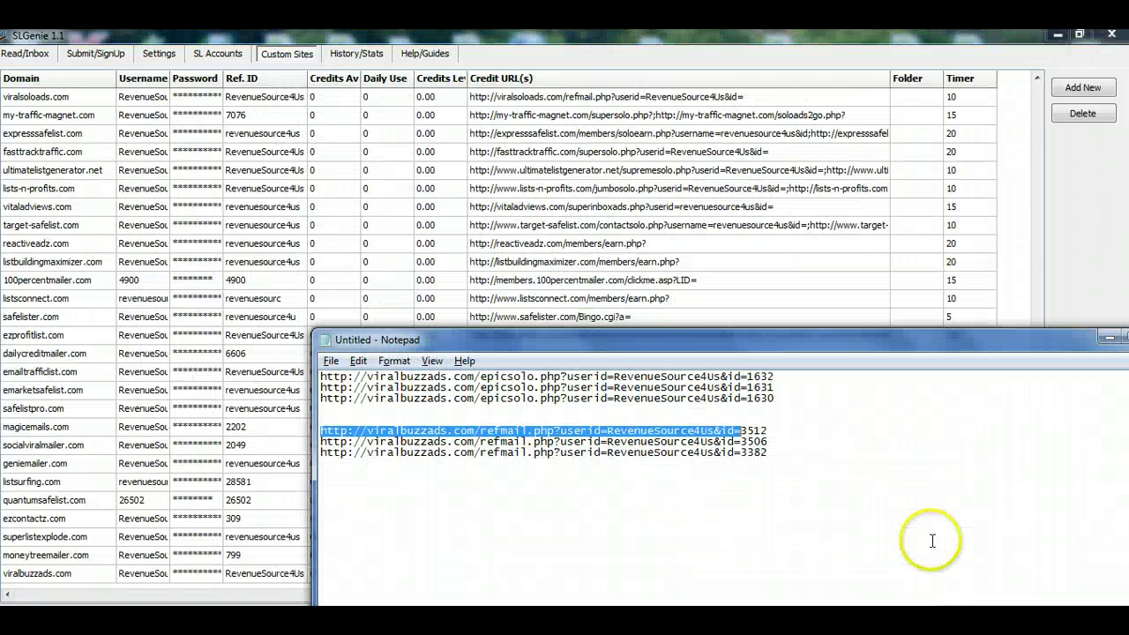
{"action": "key", "text": "alt+Tab"}
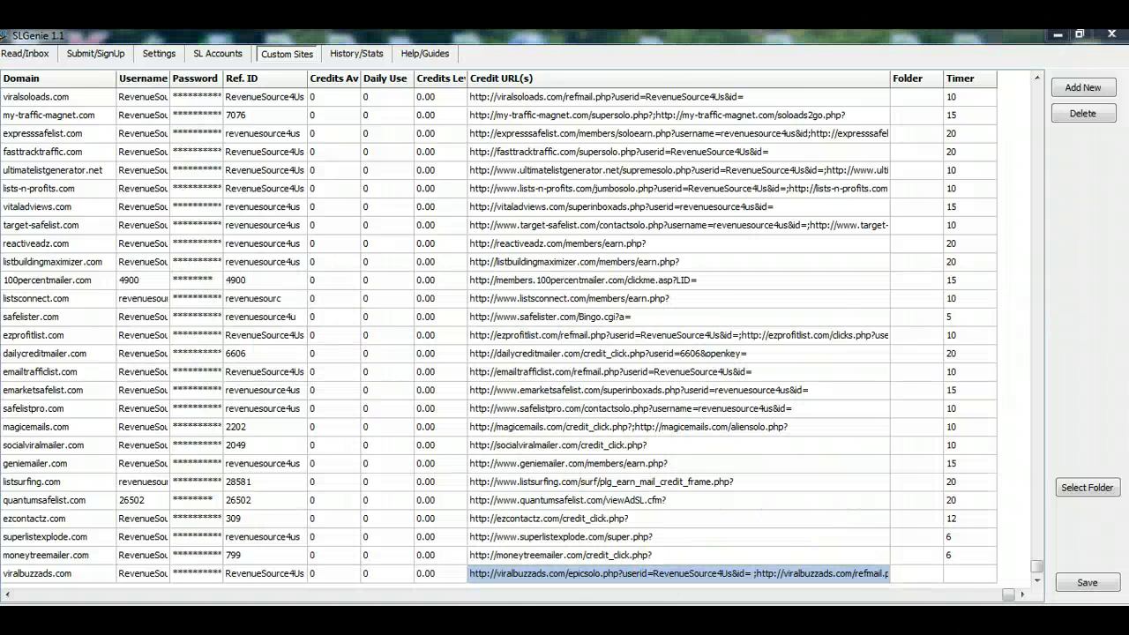
{"action": "key", "text": "alt+Tab"}
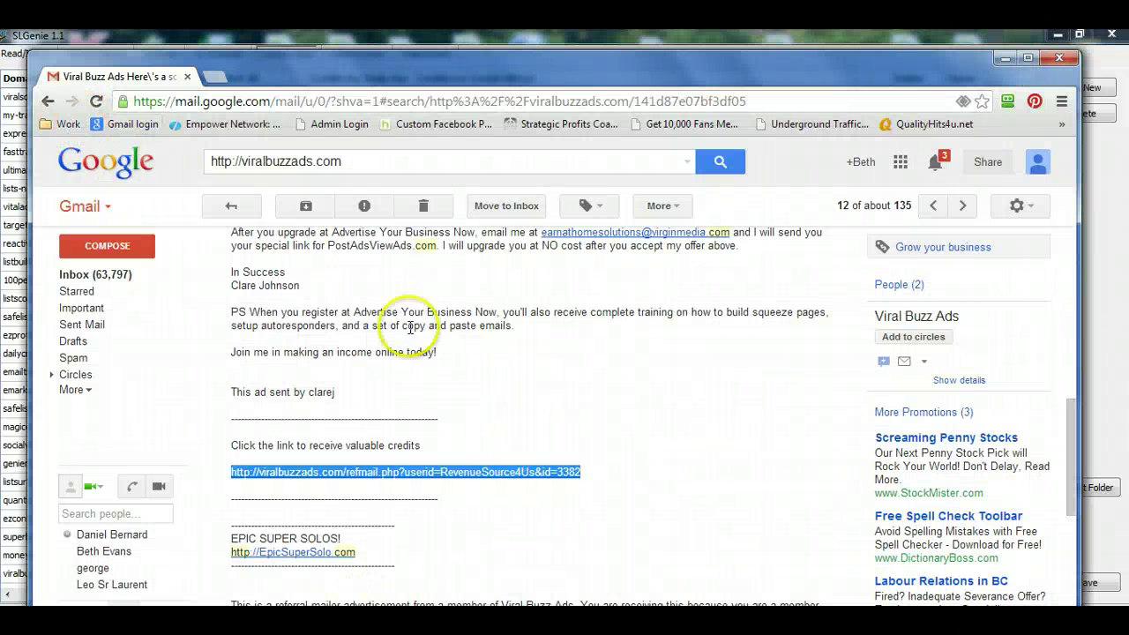
{"action": "left_click", "coordinate": [512, 313]}
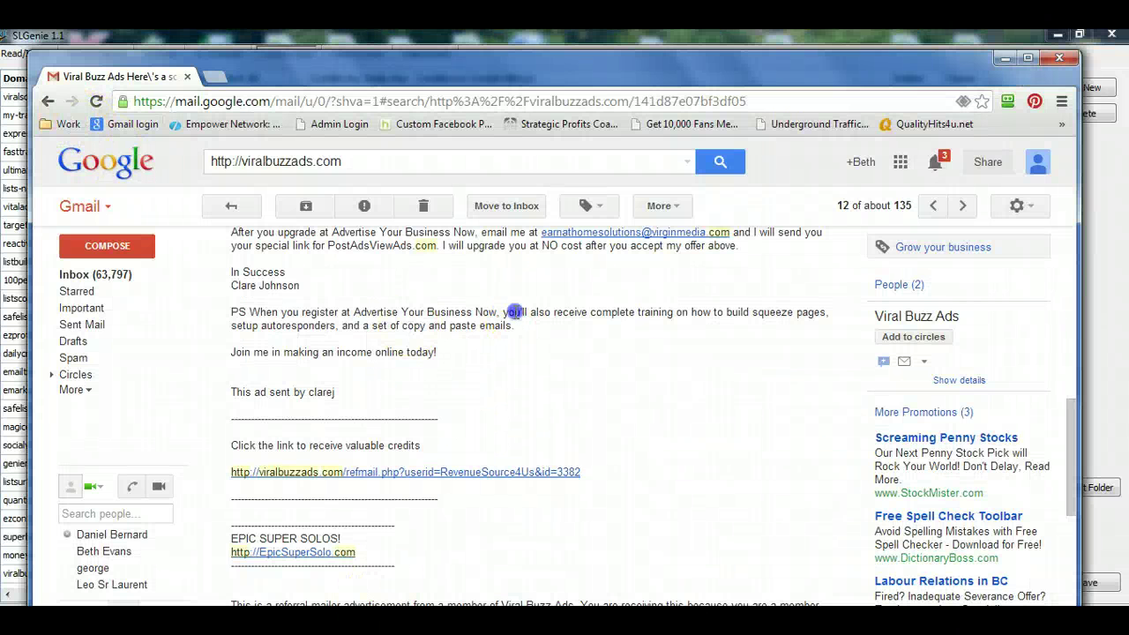
{"action": "left_click", "coordinate": [428, 473]}
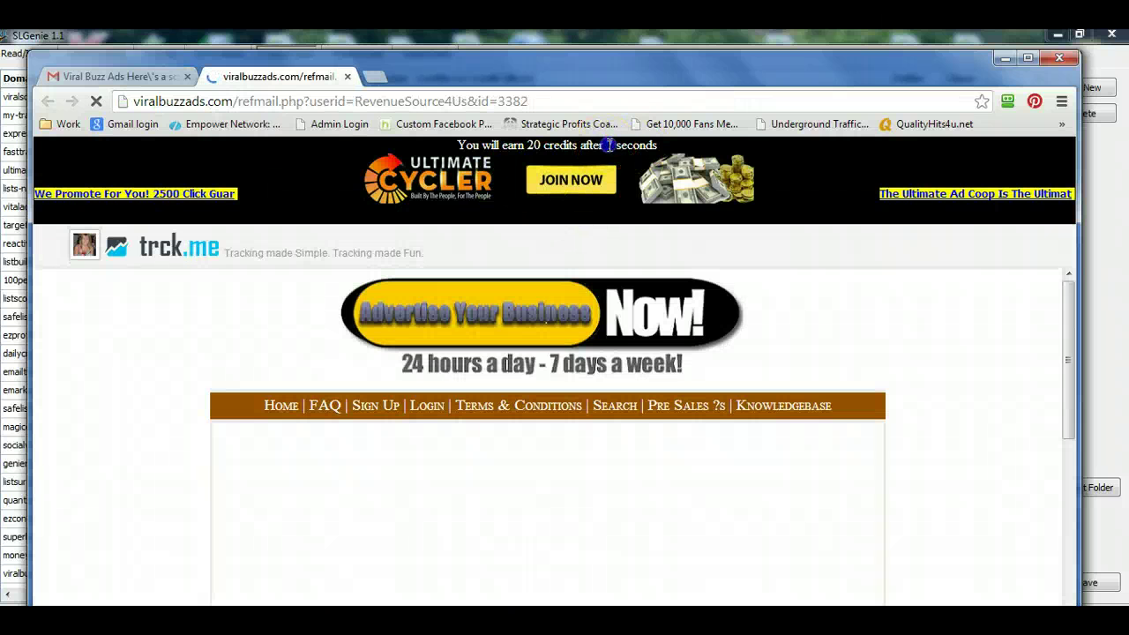
{"action": "left_click", "coordinate": [605, 148]}
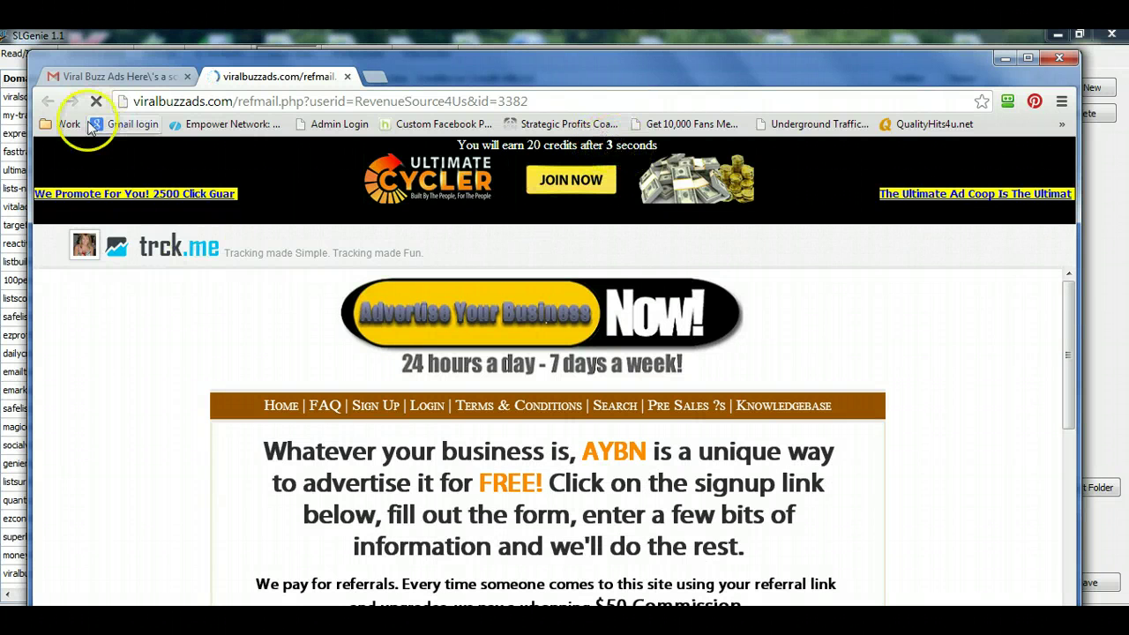
{"action": "scroll", "coordinate": [685, 454], "scroll_direction": "down", "scroll_amount": 5}
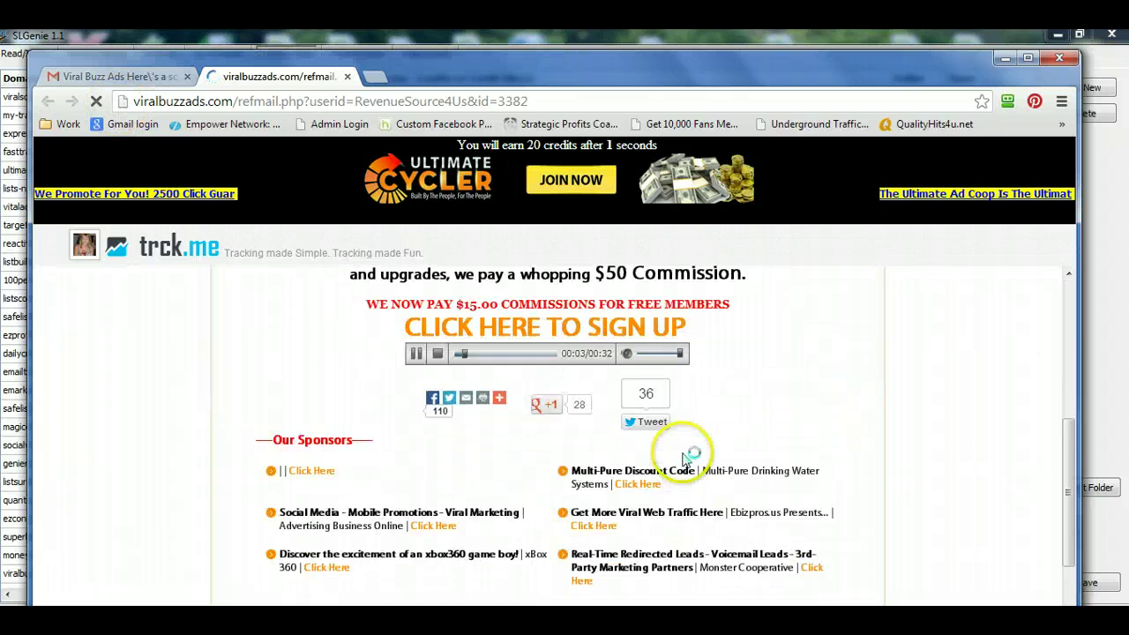
{"action": "scroll", "coordinate": [685, 453], "scroll_direction": "up", "scroll_amount": 2}
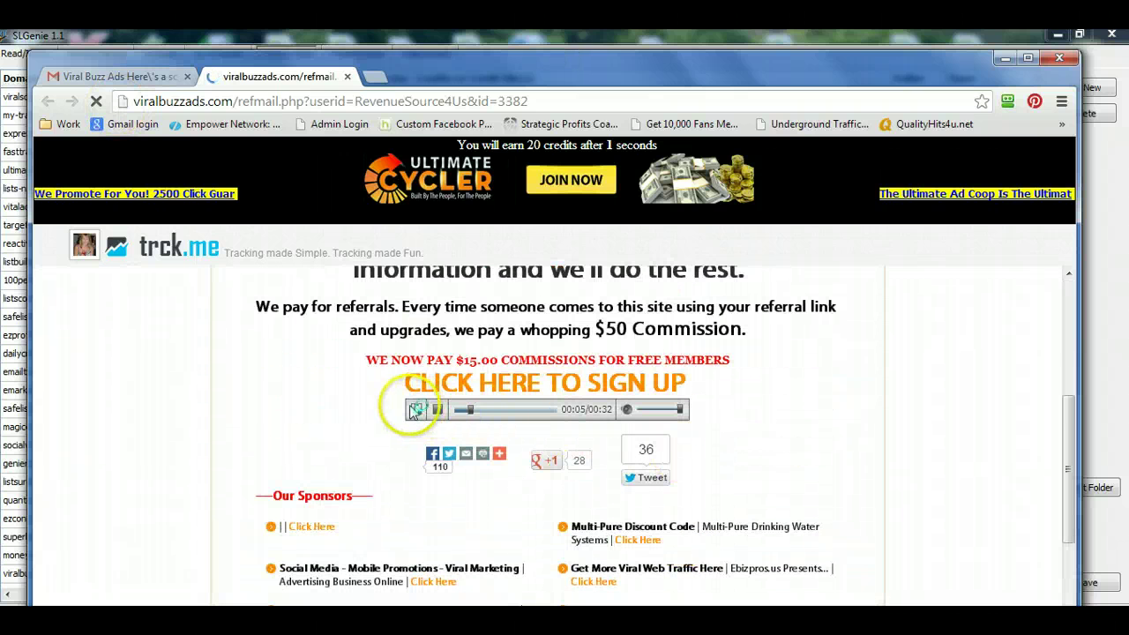
{"action": "left_click", "coordinate": [132, 79]}
- Open the epicsolo link in the latest Epic SuperSolo email to see its 500-credit countdown
{"action": "left_click", "coordinate": [45, 102]}
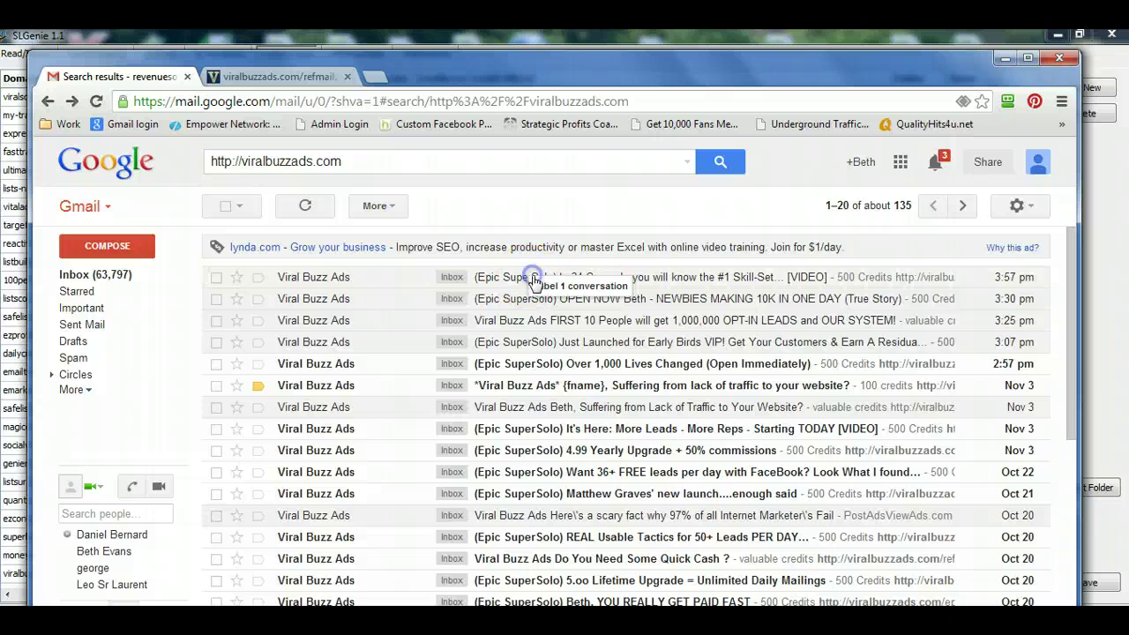
{"action": "left_click", "coordinate": [510, 278]}
{"action": "scroll", "coordinate": [551, 356], "scroll_direction": "down", "scroll_amount": 5}
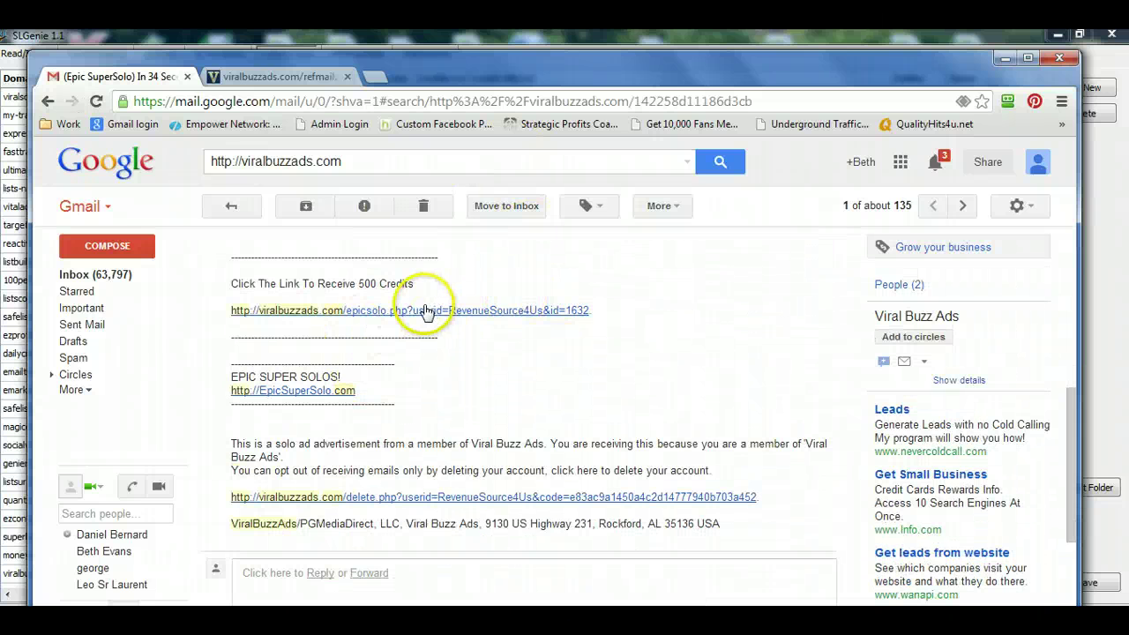
{"action": "left_click", "coordinate": [426, 312]}
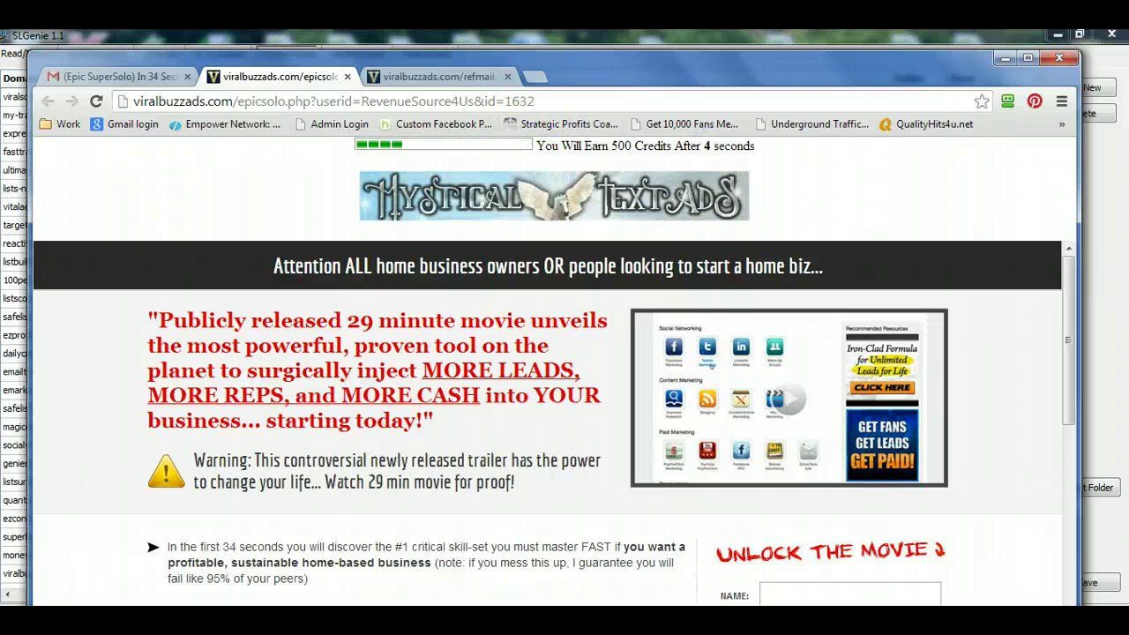
{"action": "left_click", "coordinate": [716, 624]}
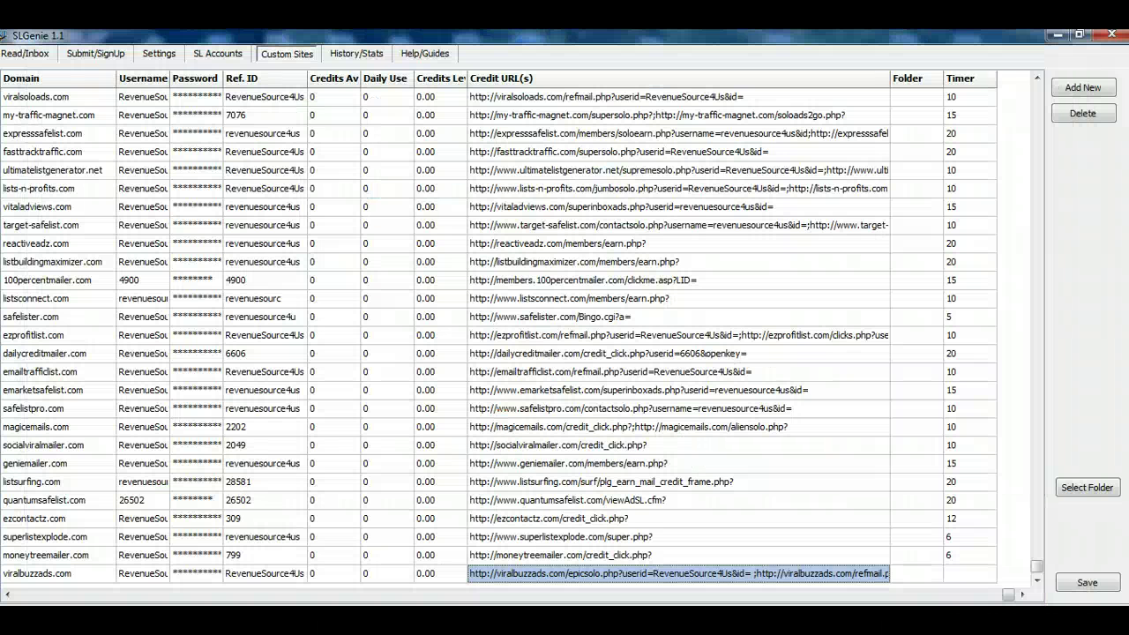
- Enter 10 in row 532's Timer cell, save the custom sites, and scroll back to Site ID
{"action": "left_click", "coordinate": [959, 575]}
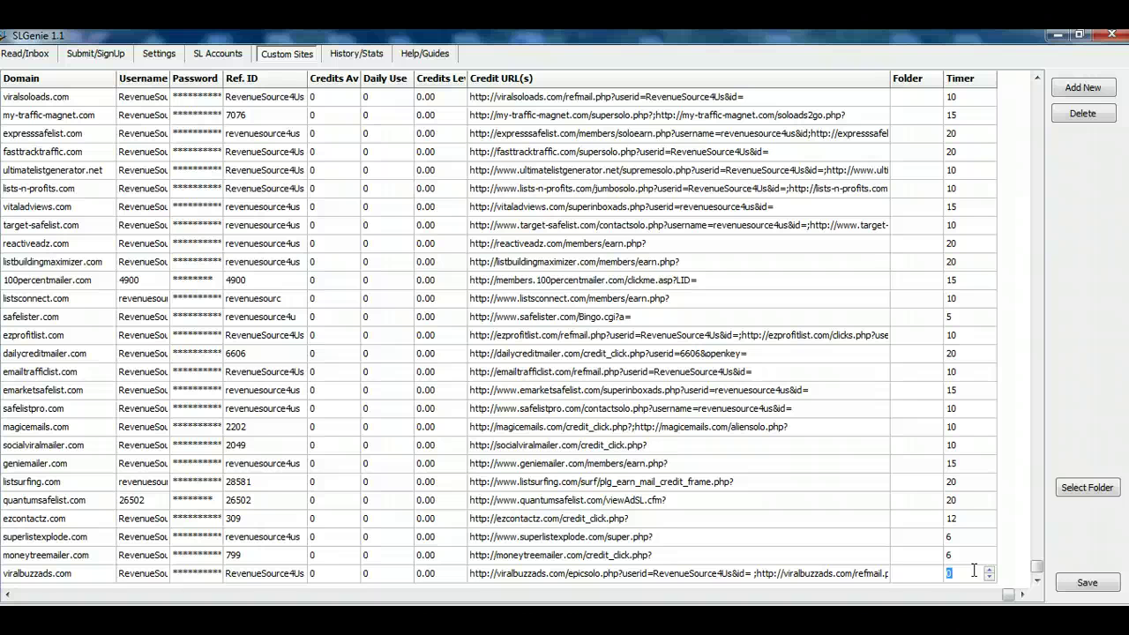
{"action": "left_click", "coordinate": [995, 575]}
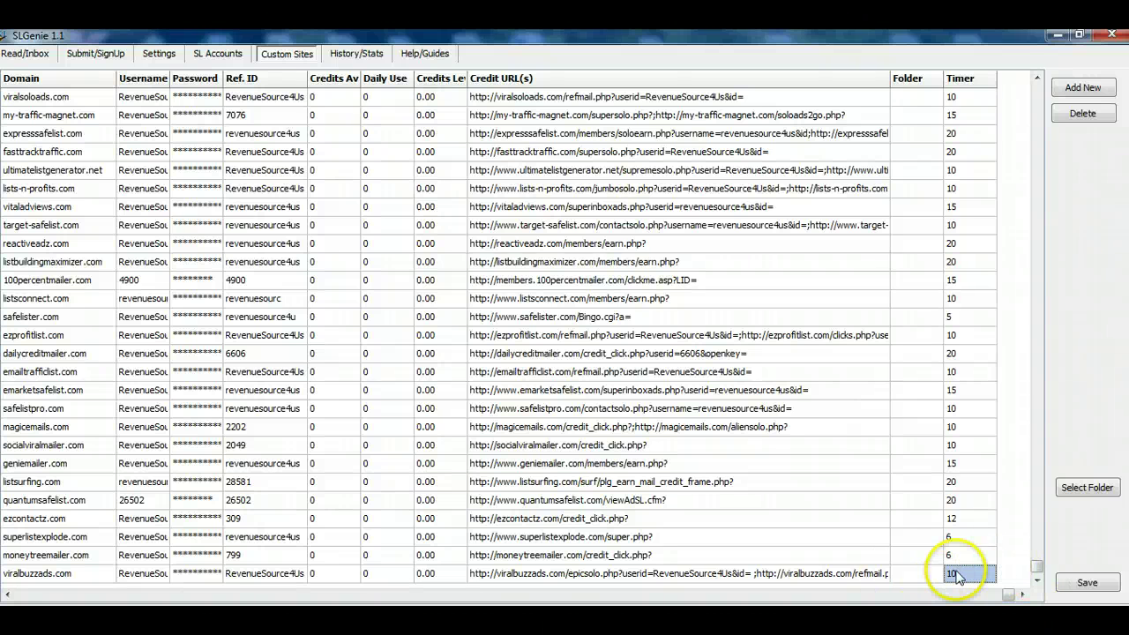
{"action": "left_click", "coordinate": [1084, 584]}
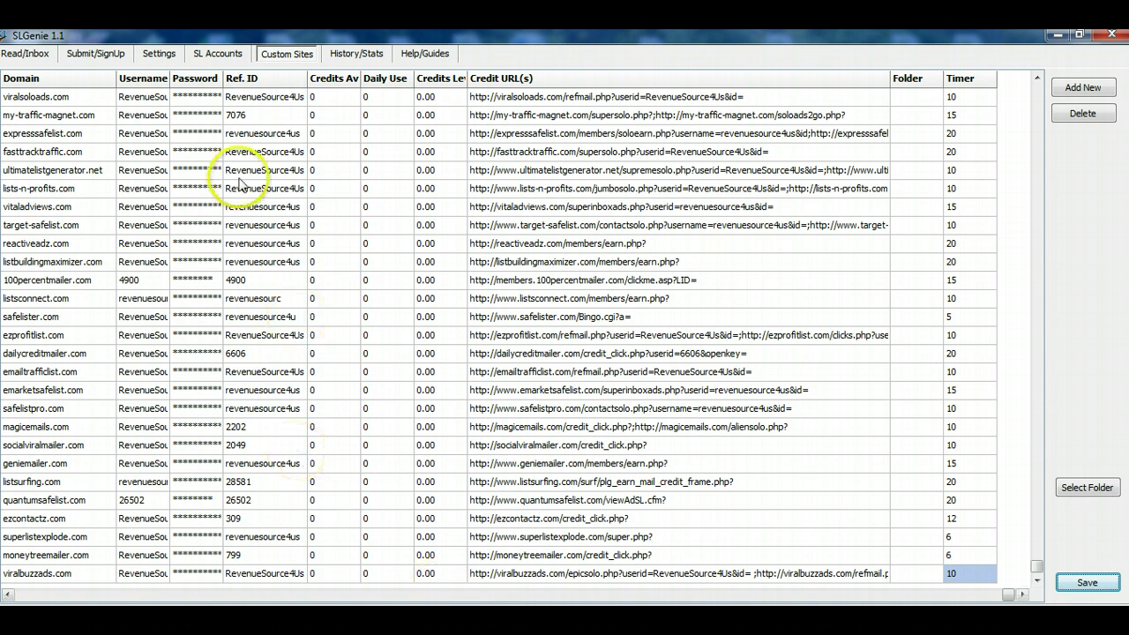
{"action": "left_click", "coordinate": [253, 597]}
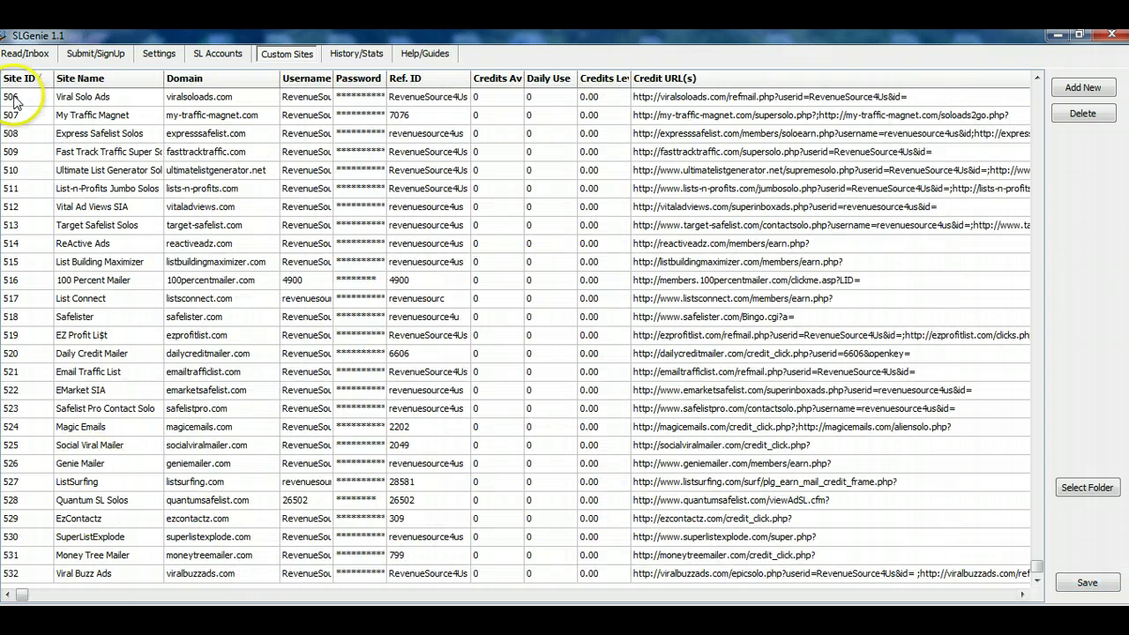